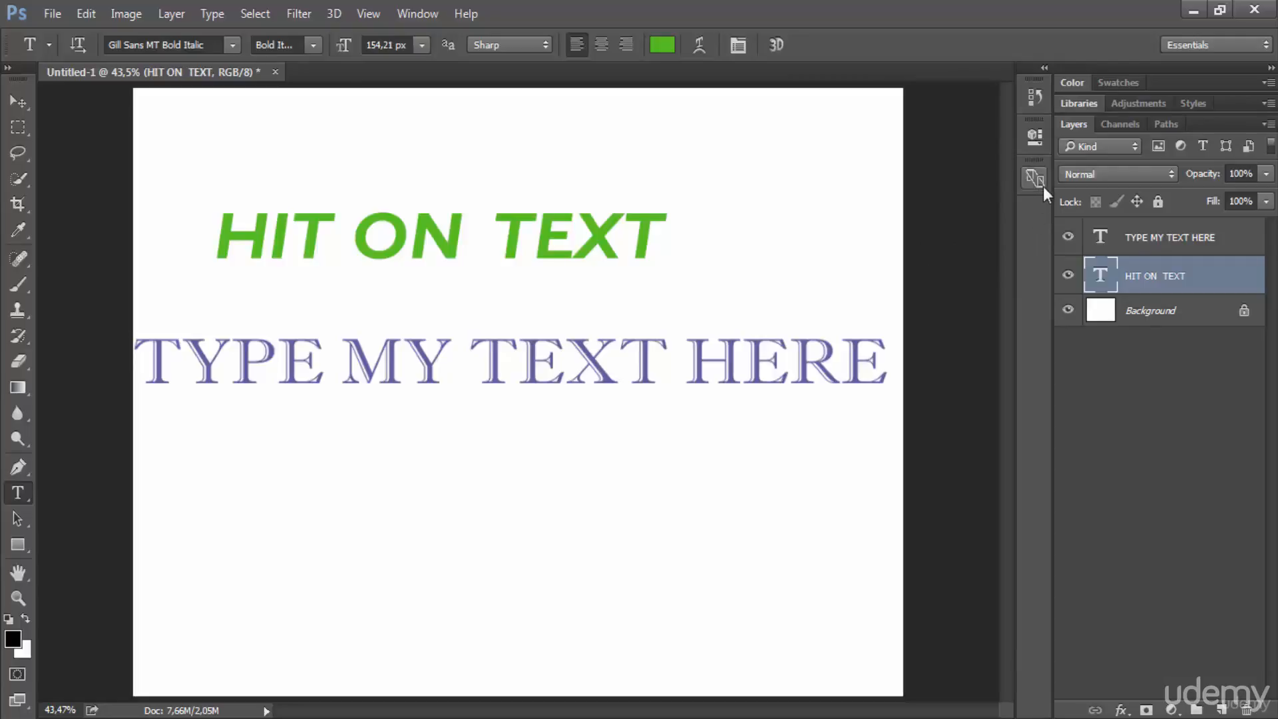
Step: Increase the font size of the HIT ON TEXT layer to 162,21 px
click(738, 44)
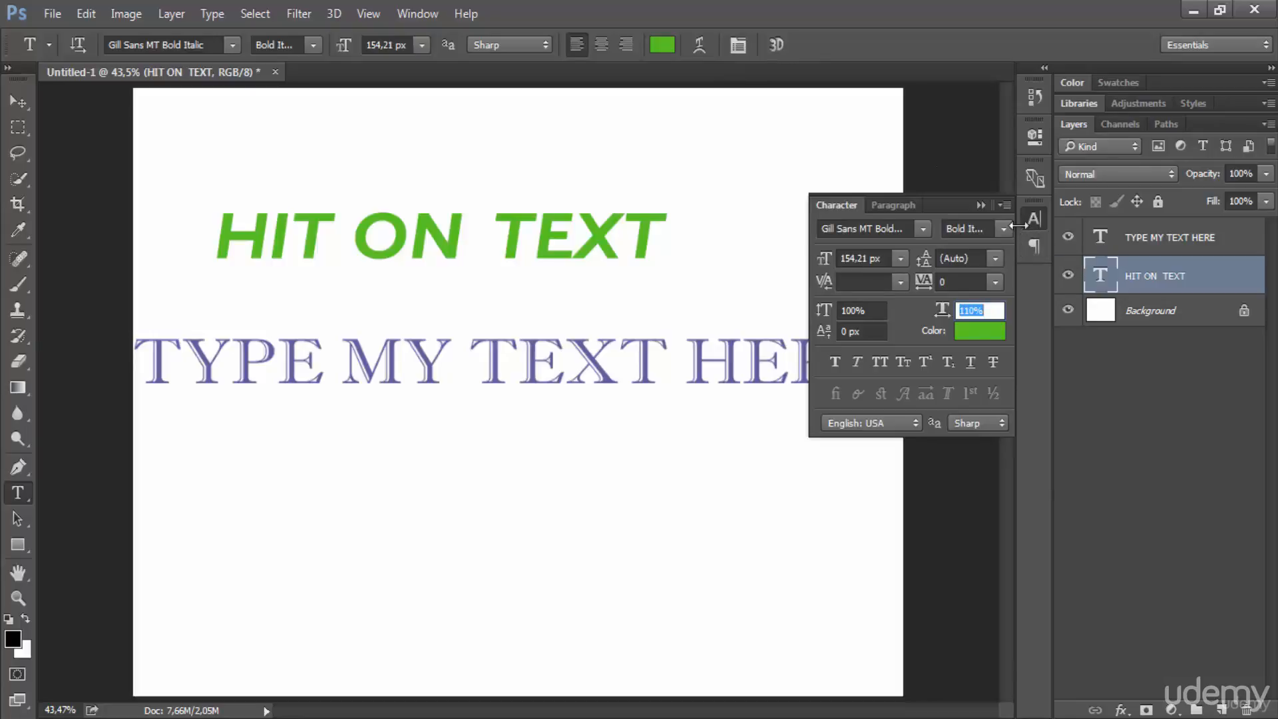
click(1031, 241)
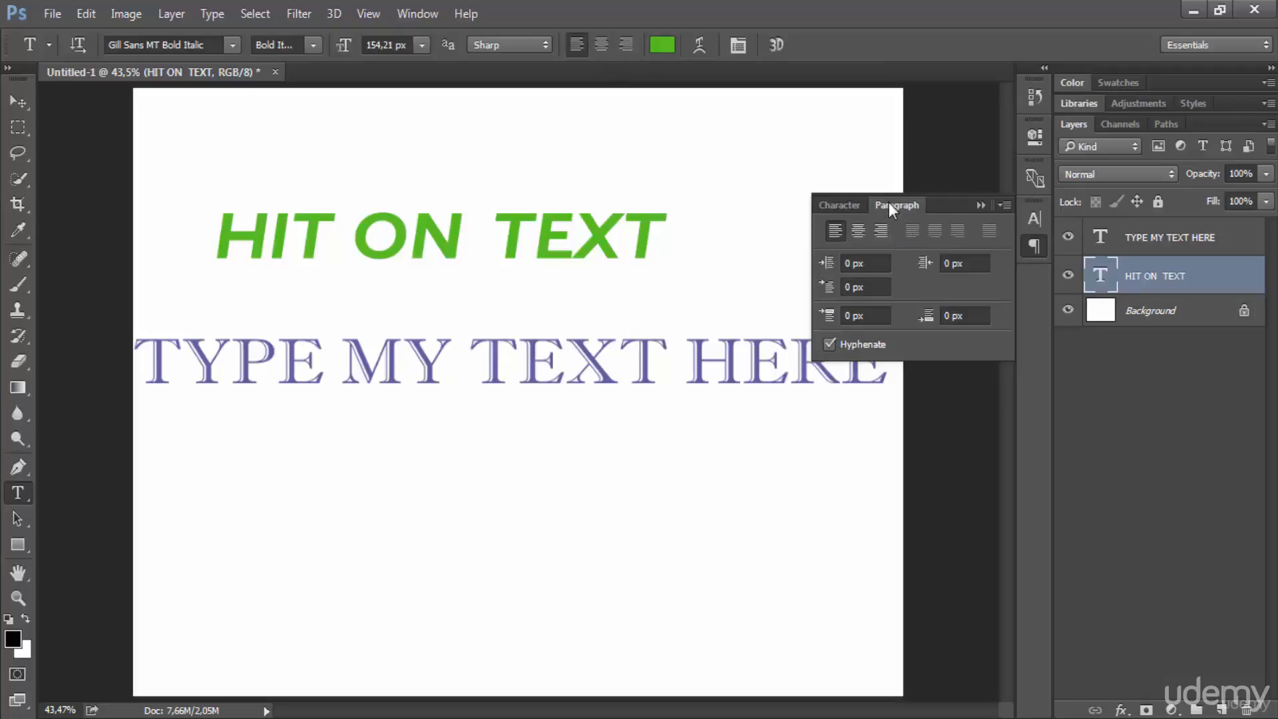
click(1041, 221)
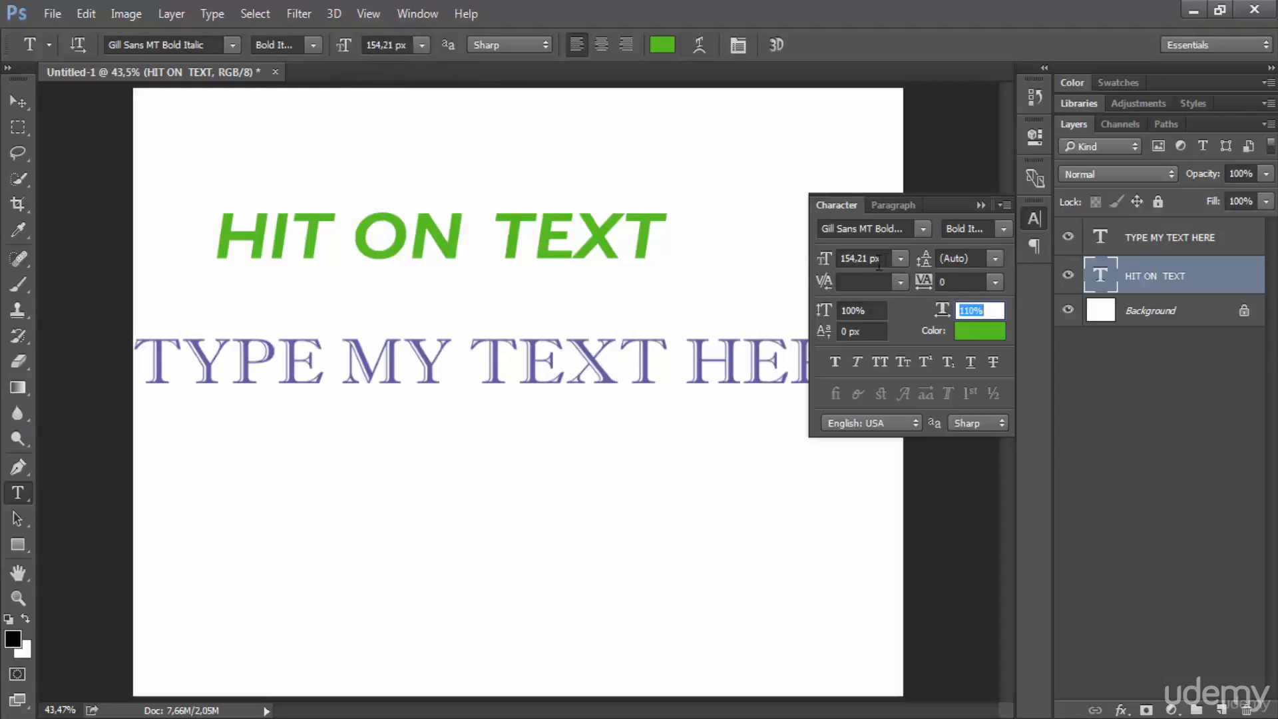
drag(828, 258, 839, 259)
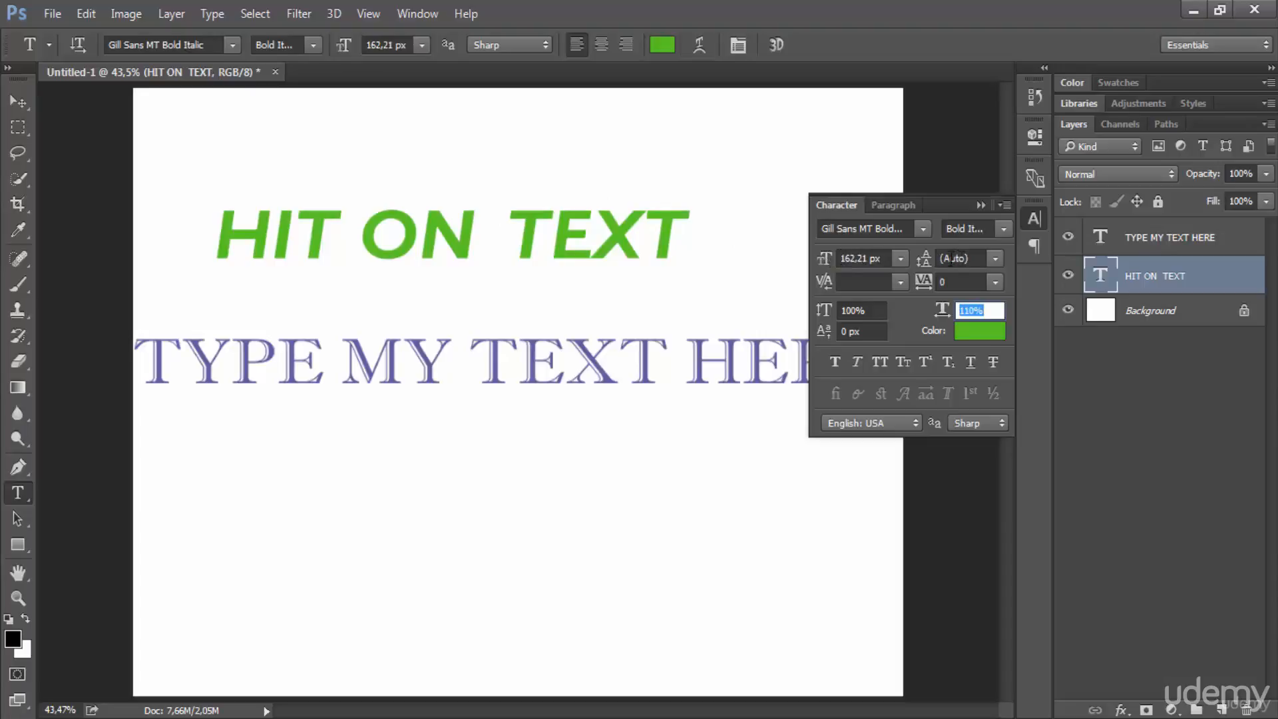
Step: Try an 8 px leading on the HIT ON TEXT layer and restore the leading to Auto
click(997, 260)
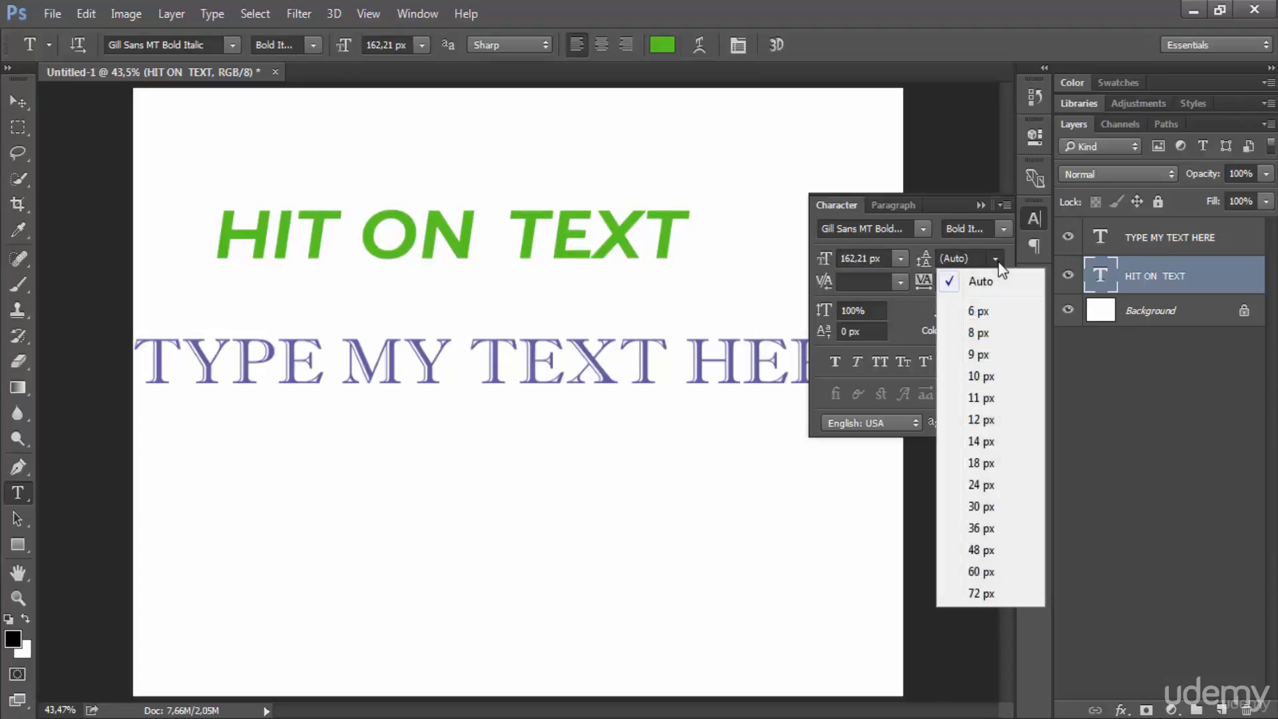
click(995, 261)
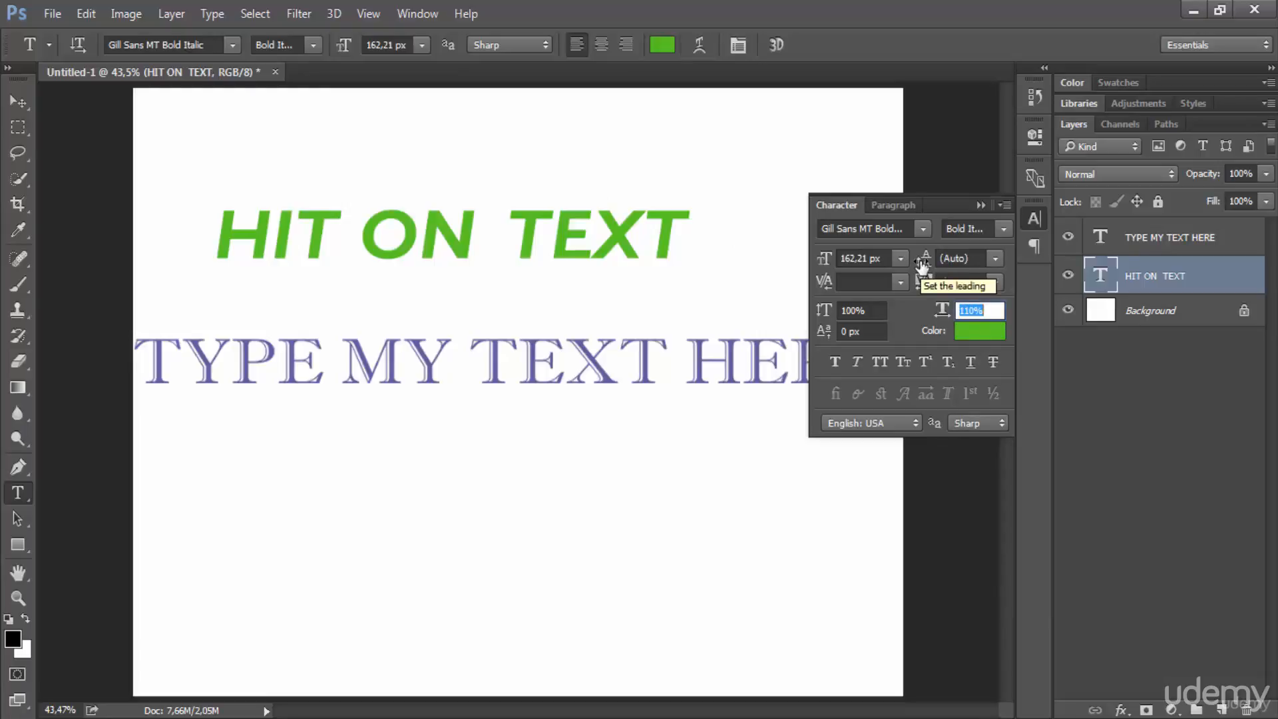
click(993, 259)
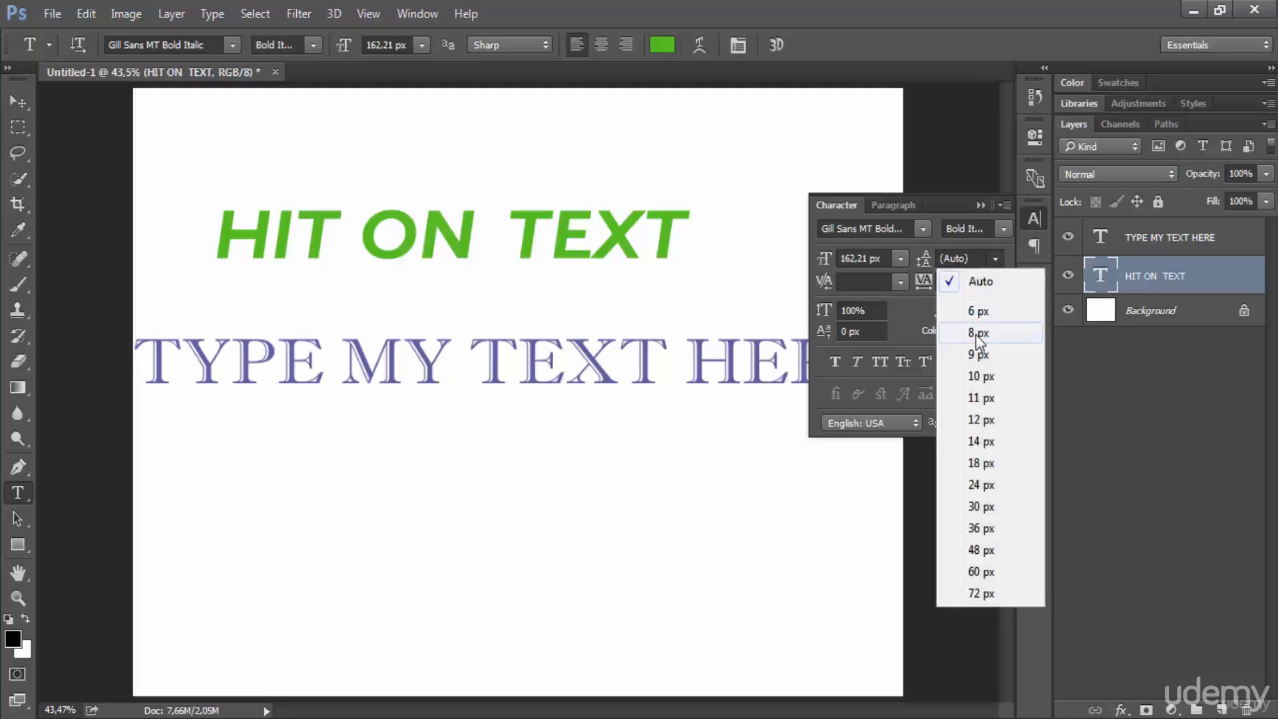
click(977, 333)
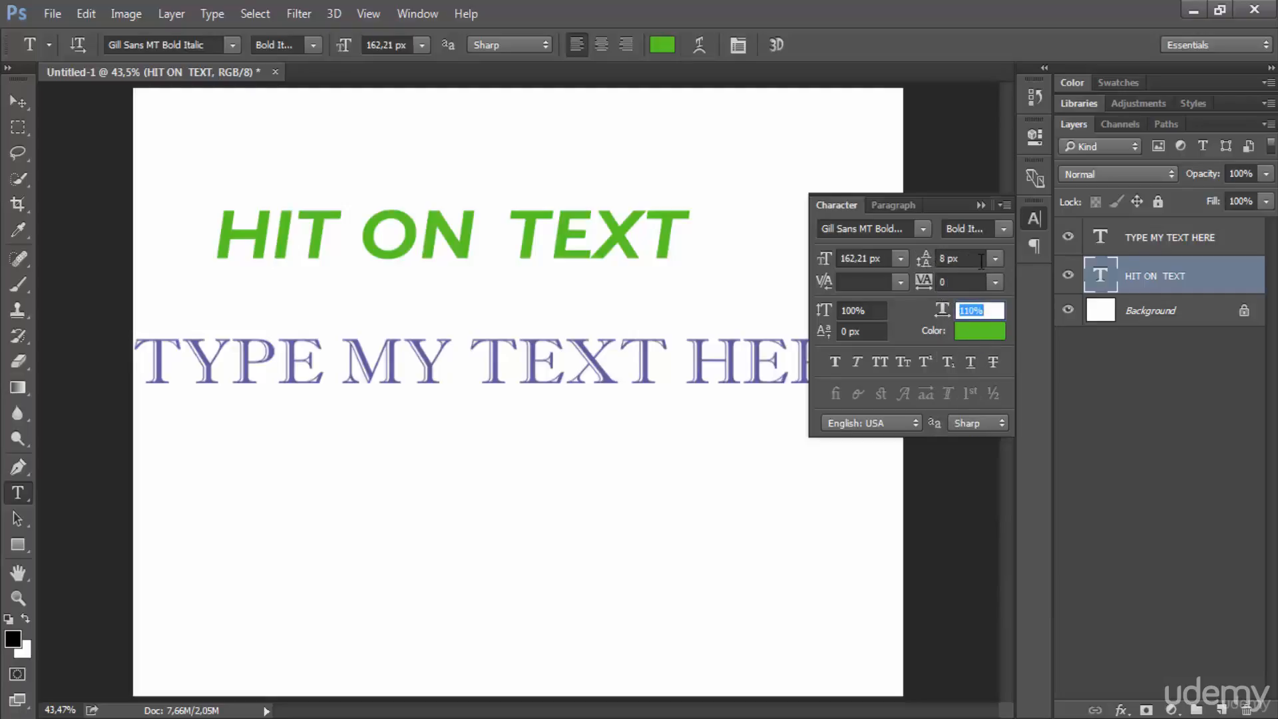
click(993, 259)
click(980, 282)
click(979, 205)
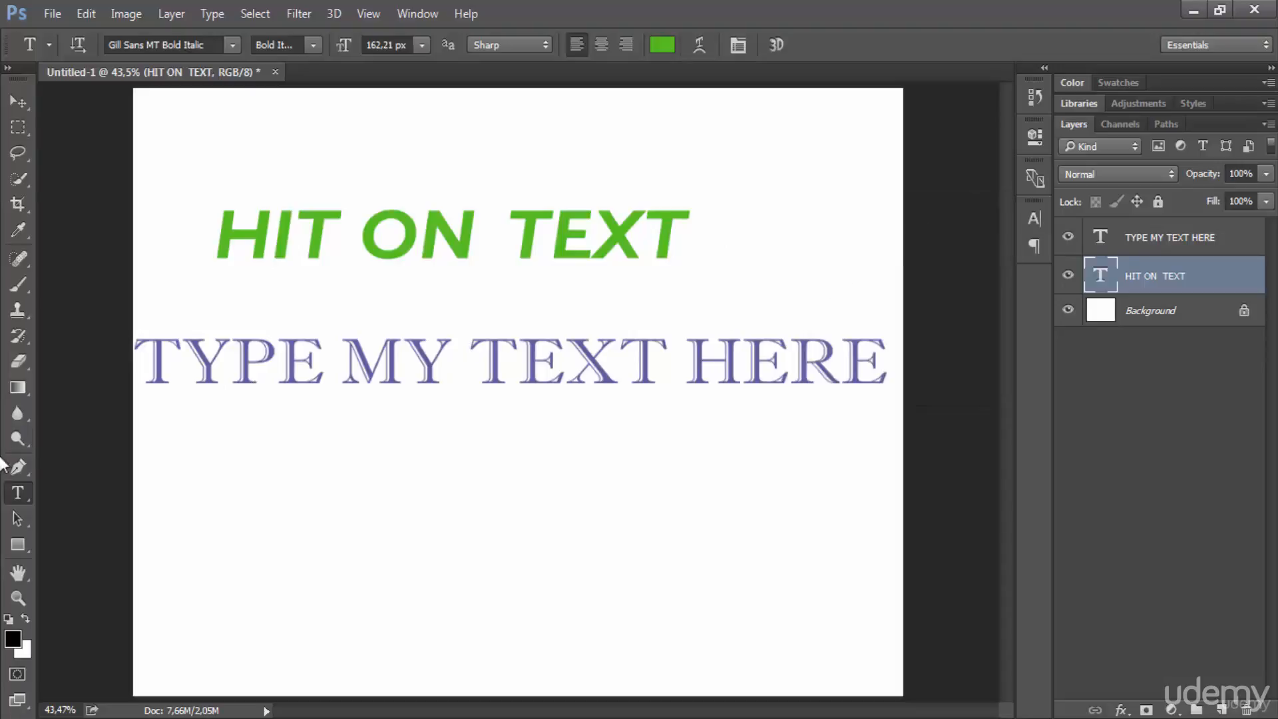
Step: Draw a wide paragraph text box below the TYPE MY TEXT HERE line with the Horizontal Type tool
right_click(17, 493)
click(59, 494)
drag(165, 422, 714, 619)
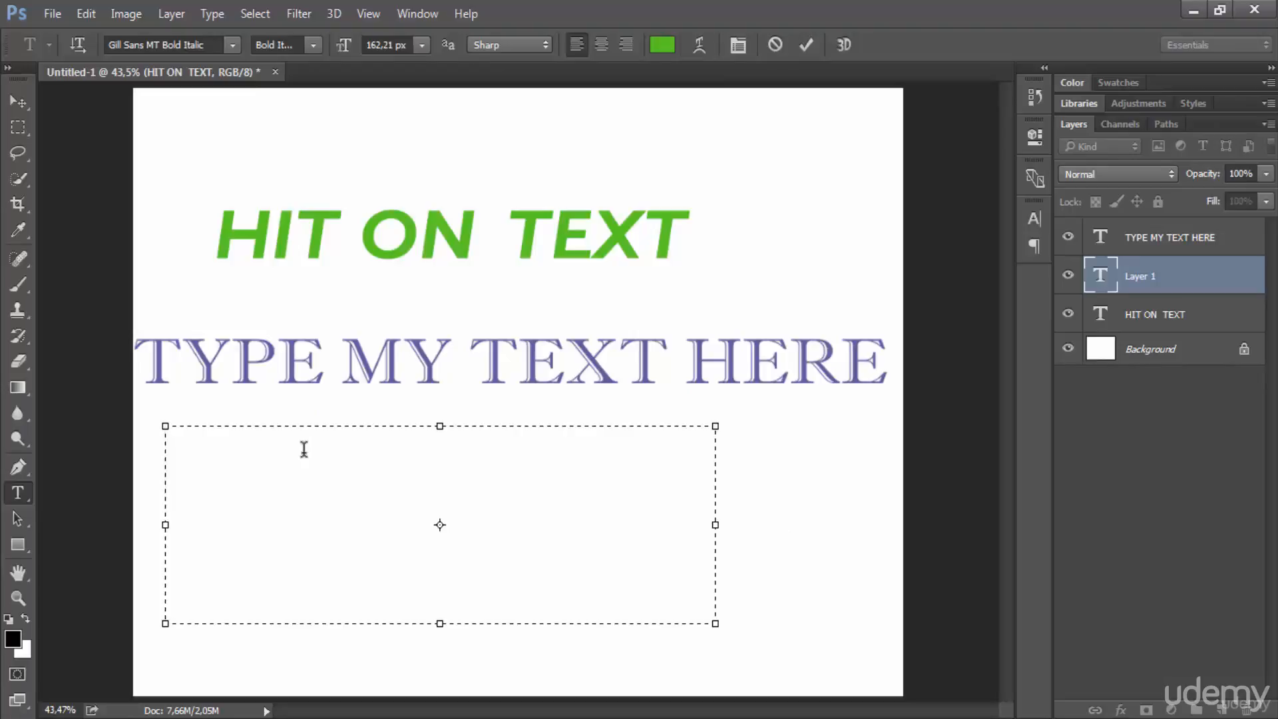
Step: Enter TYPE MY ON THIS AREA in the new paragraph text box
text(TY)
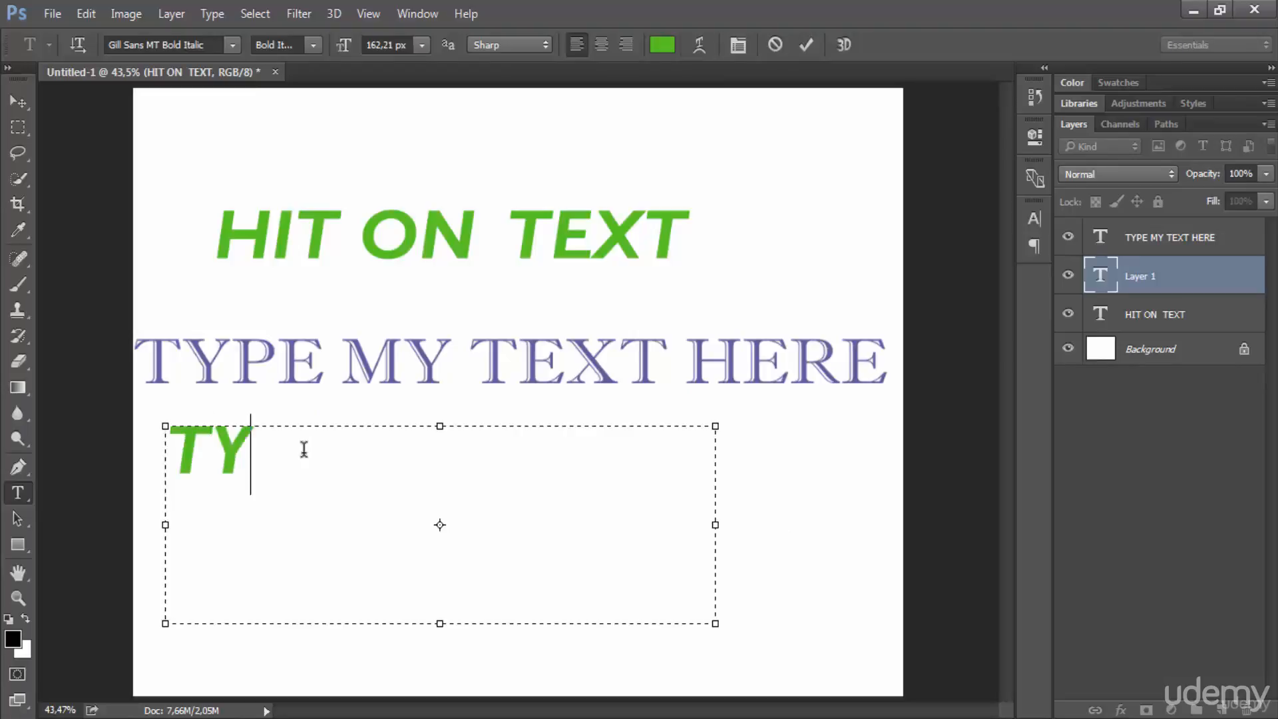
text(PE MY)
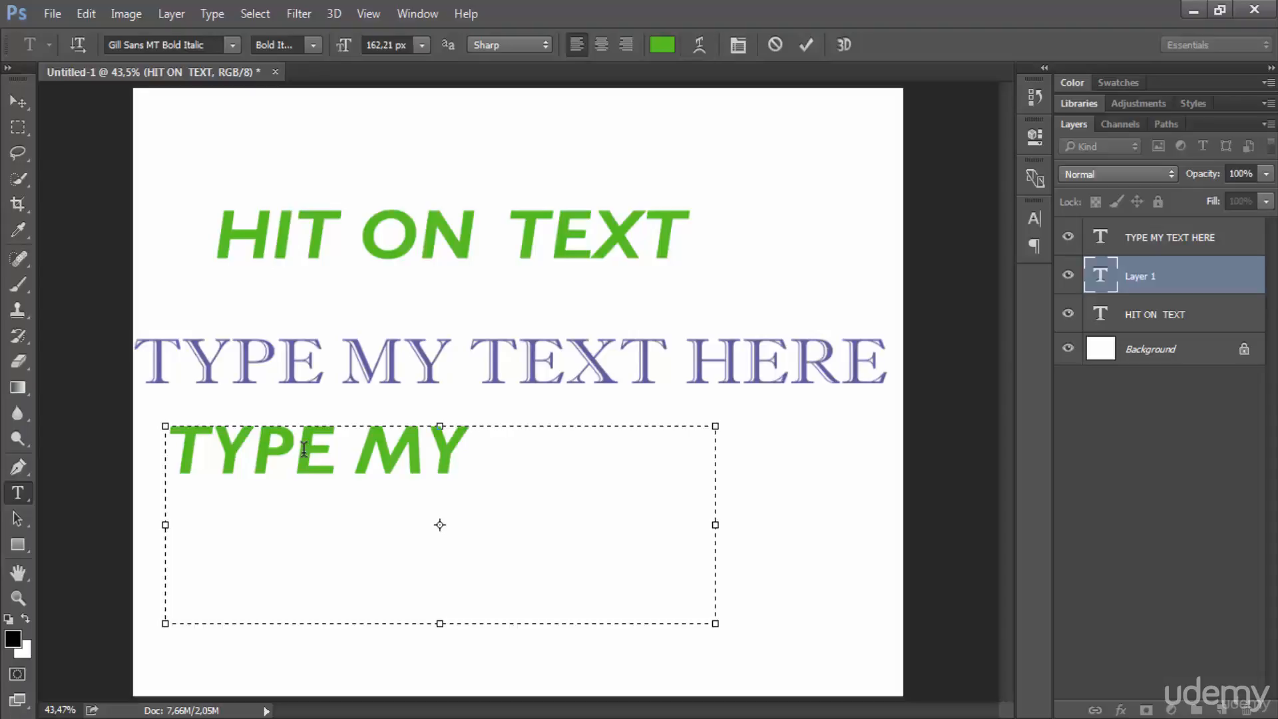
text( ON TH)
text(IS AREZ)
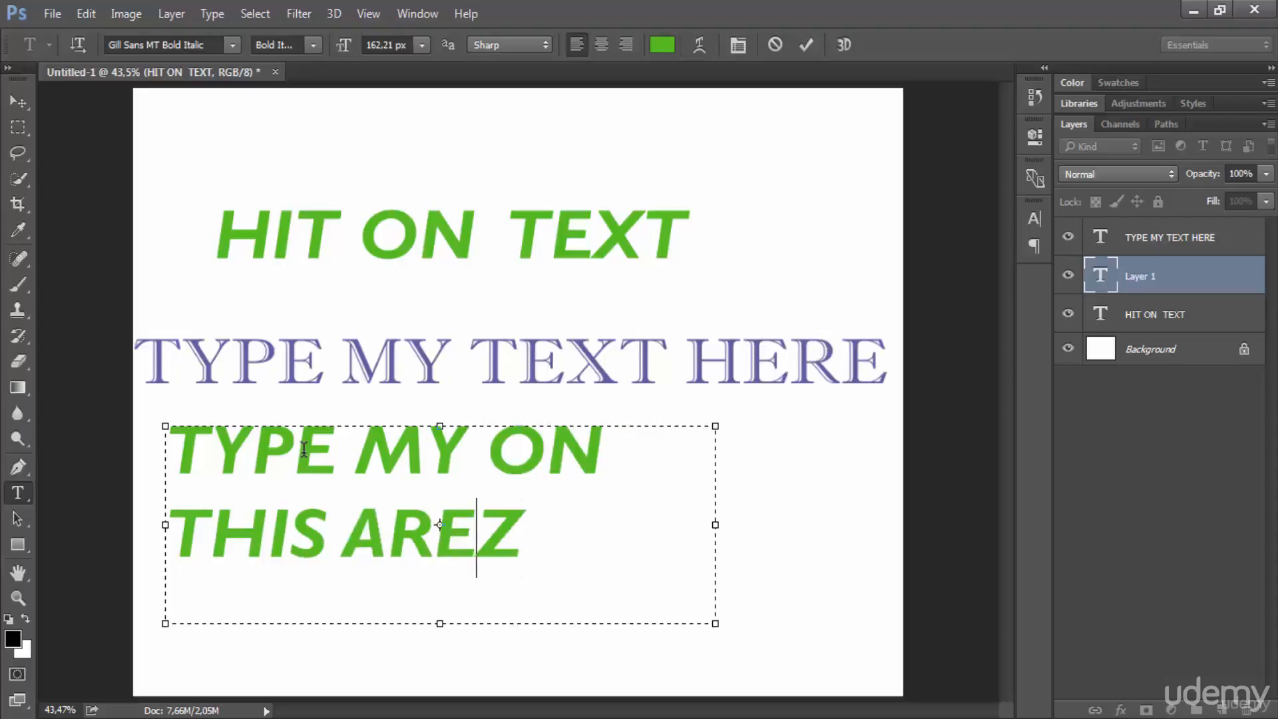
key(BackSpace)
text(A)
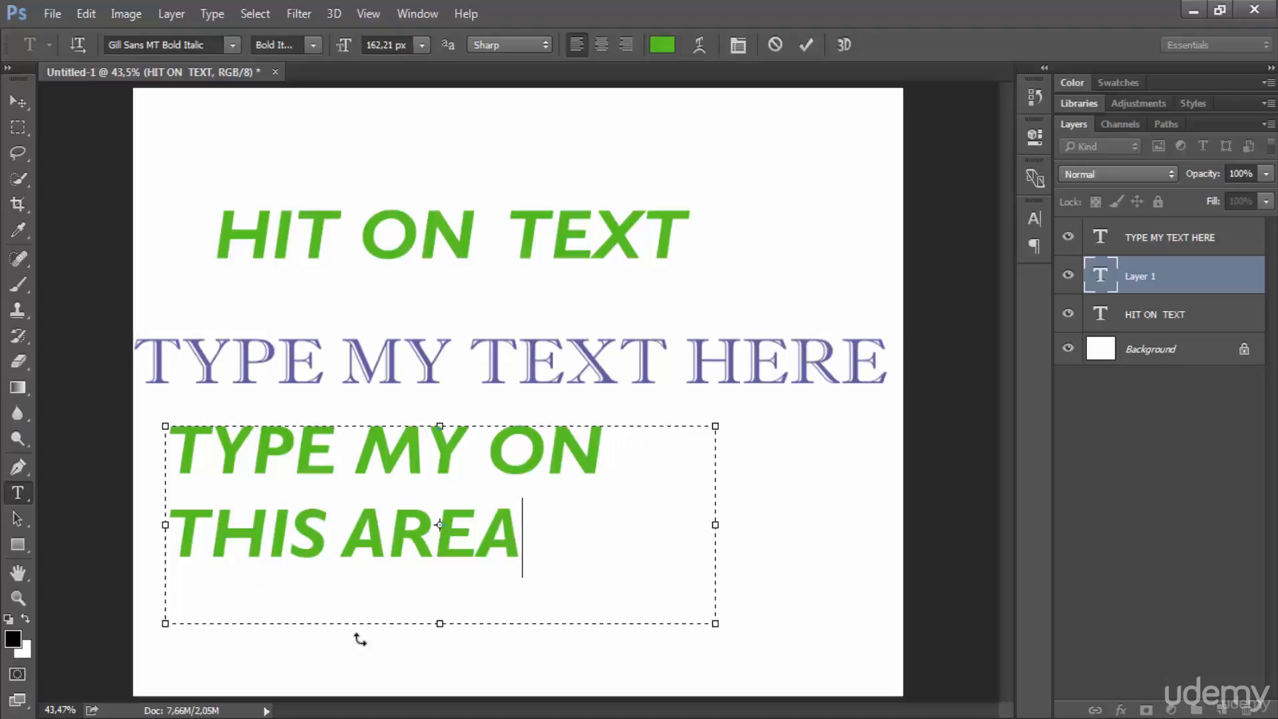
Step: Select both lines of text in the paragraph text box and delete them
key(ctrl+shift+Left)
key(ctrl+shift+Left)
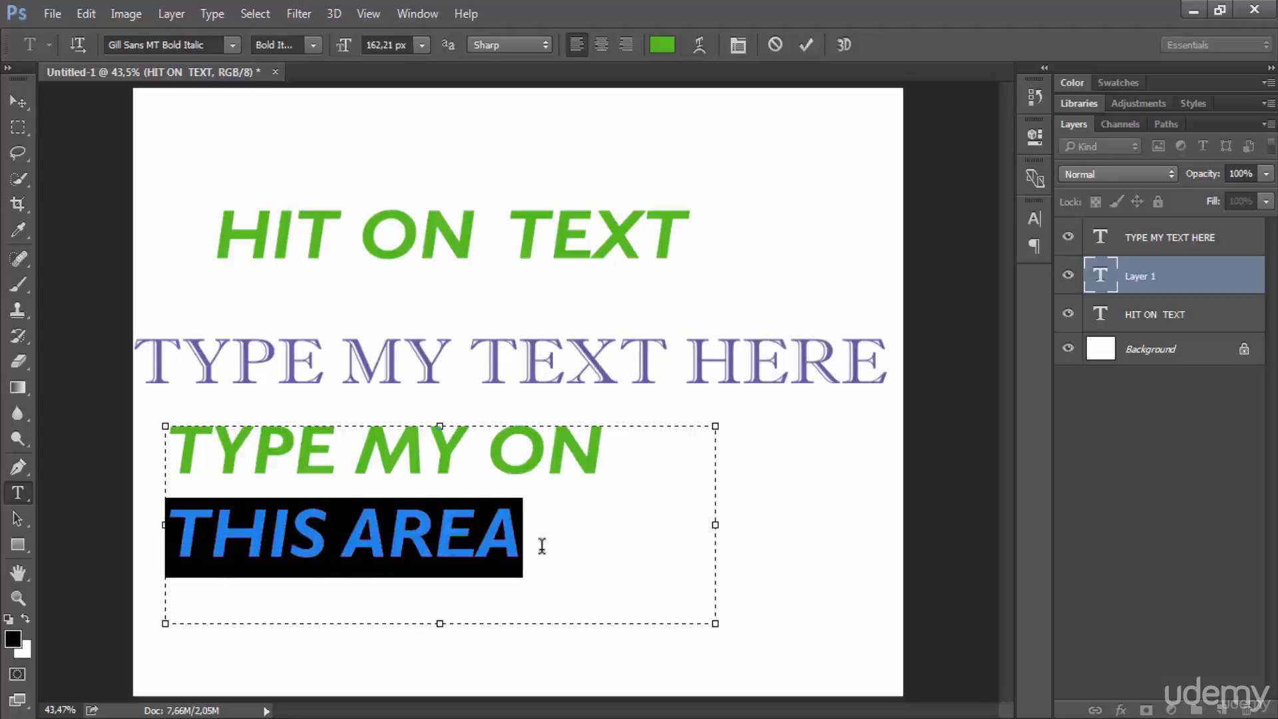
key(ctrl+shift+Right)
drag(542, 544, 172, 452)
key(BackSpace)
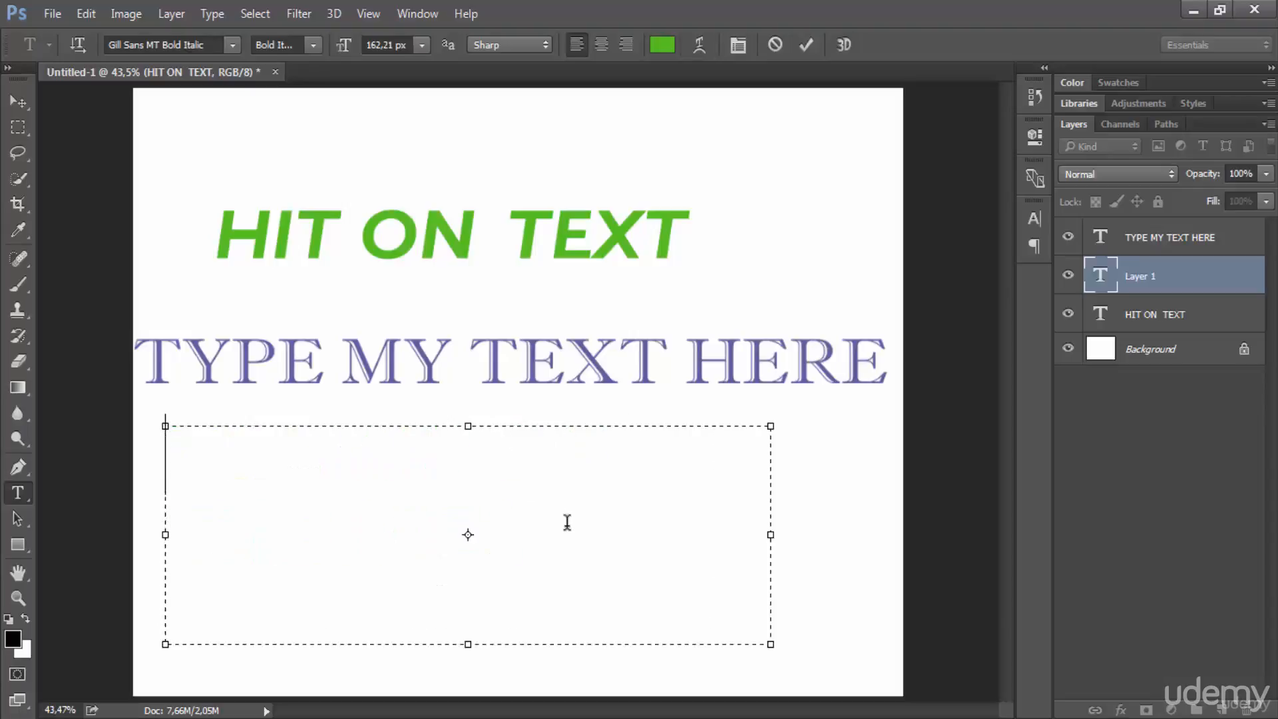
Step: Fill the empty paragraph text box with Lorem Ipsum placeholder text
click(208, 19)
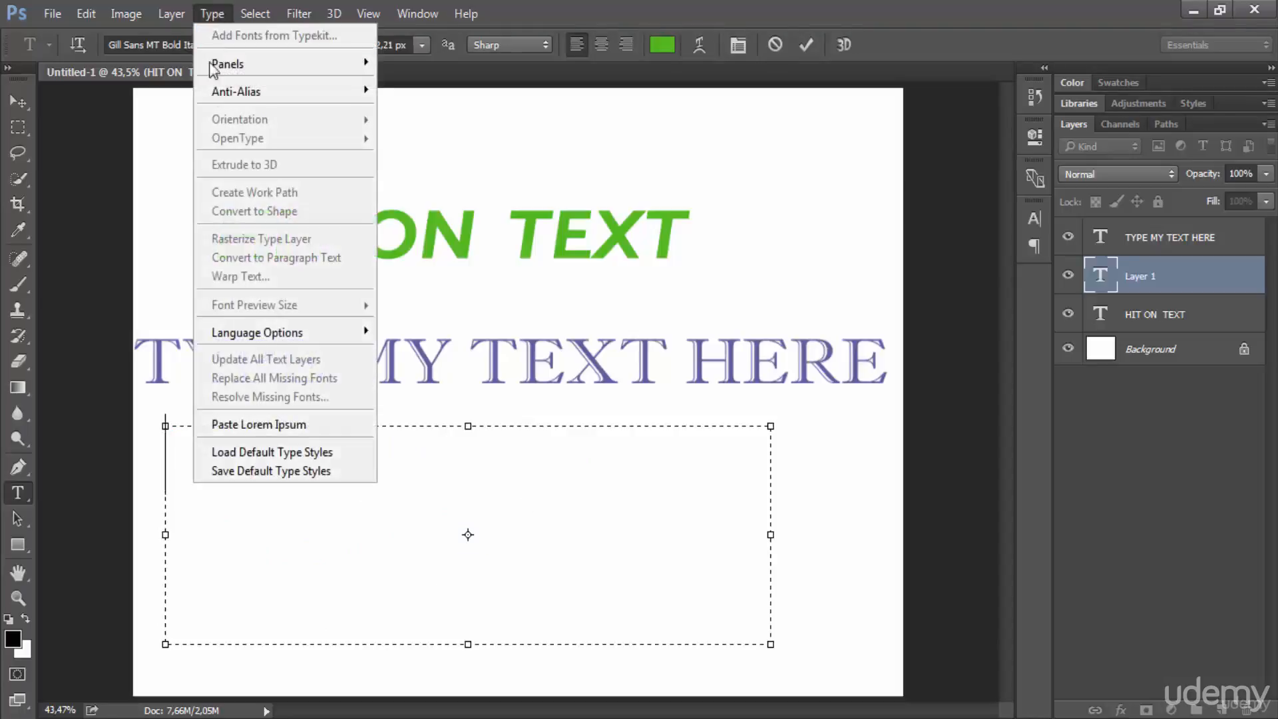
click(307, 433)
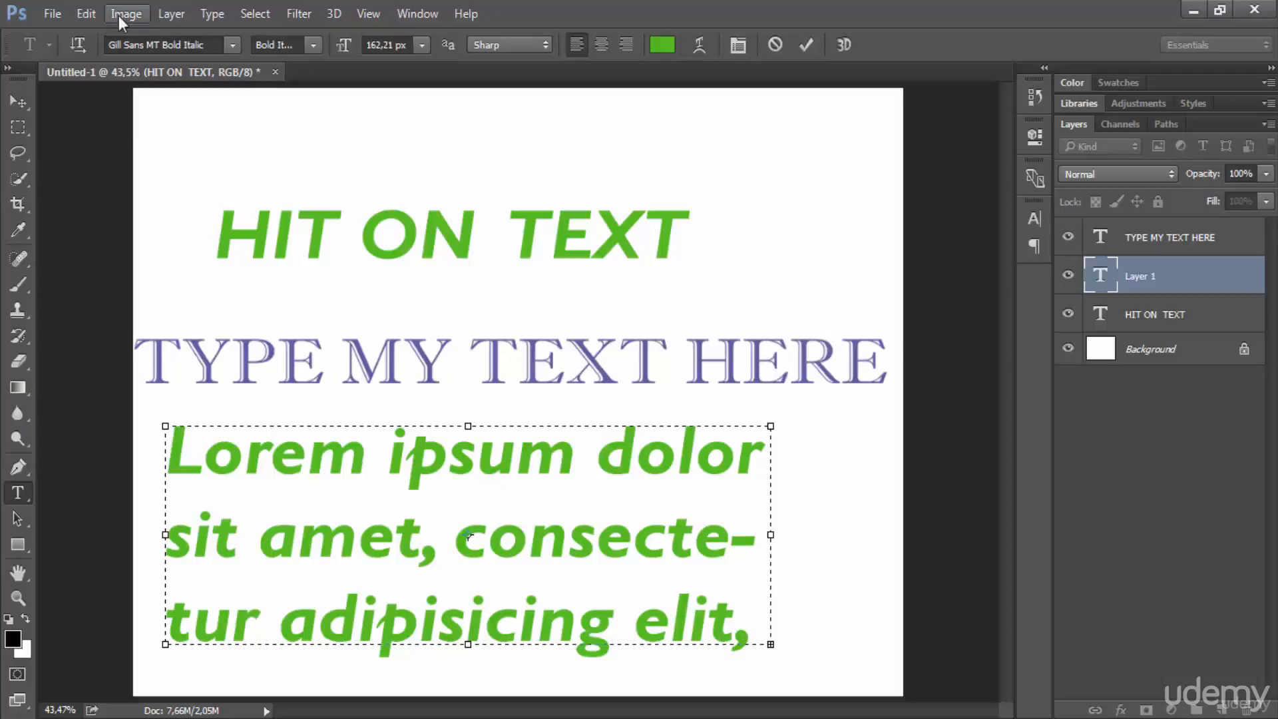
click(213, 16)
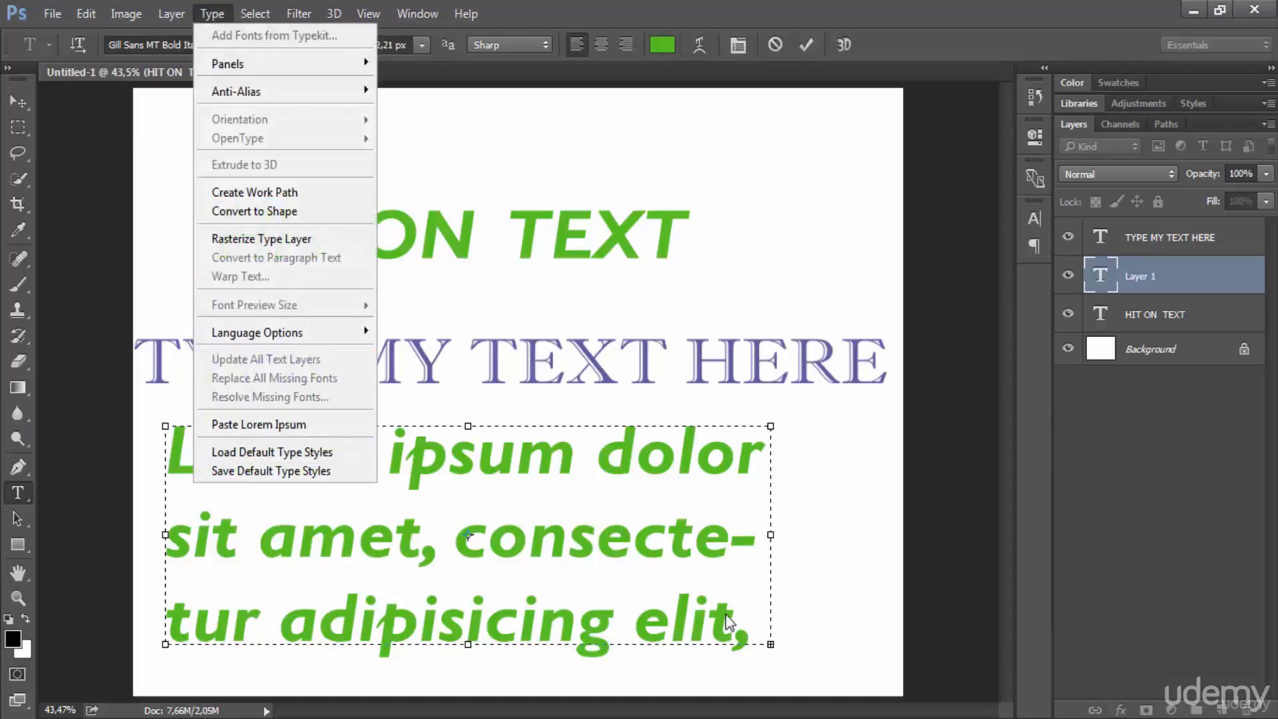
click(768, 622)
Step: Try out selecting the visible placeholder text, the single word "amet" and the full second line
drag(760, 616, 176, 426)
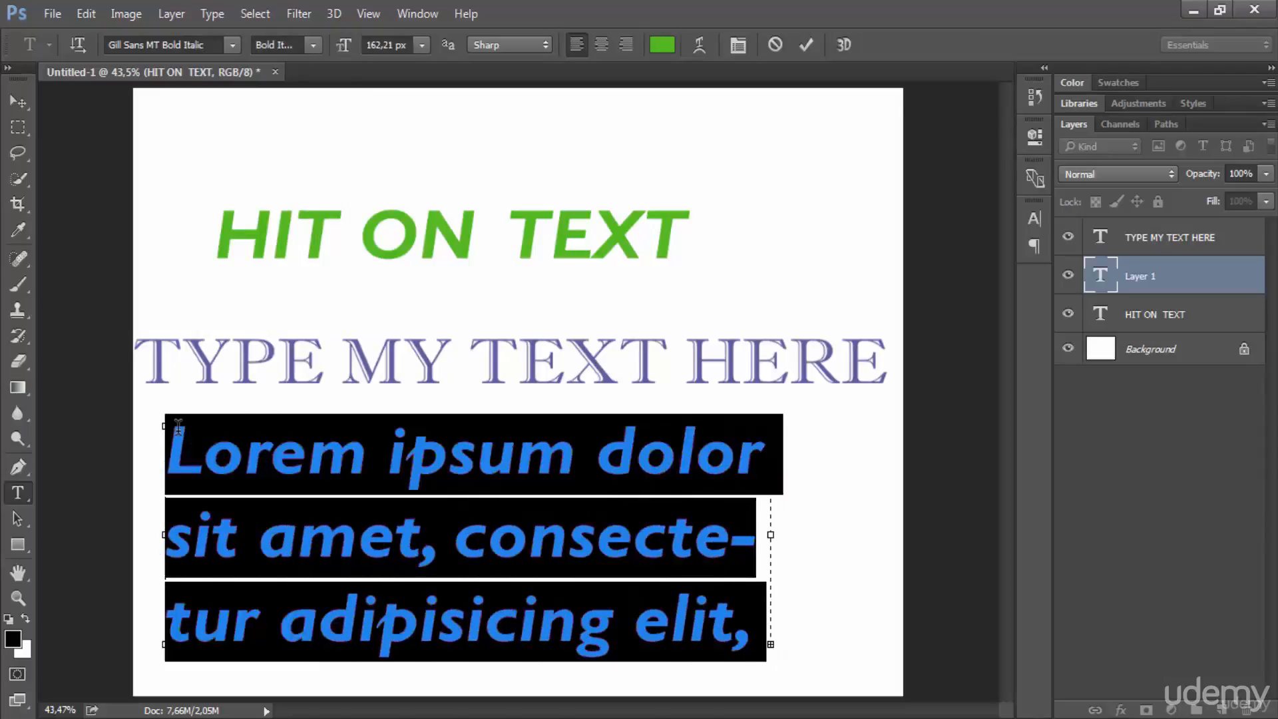
double_click(338, 518)
click(339, 518)
click(339, 522)
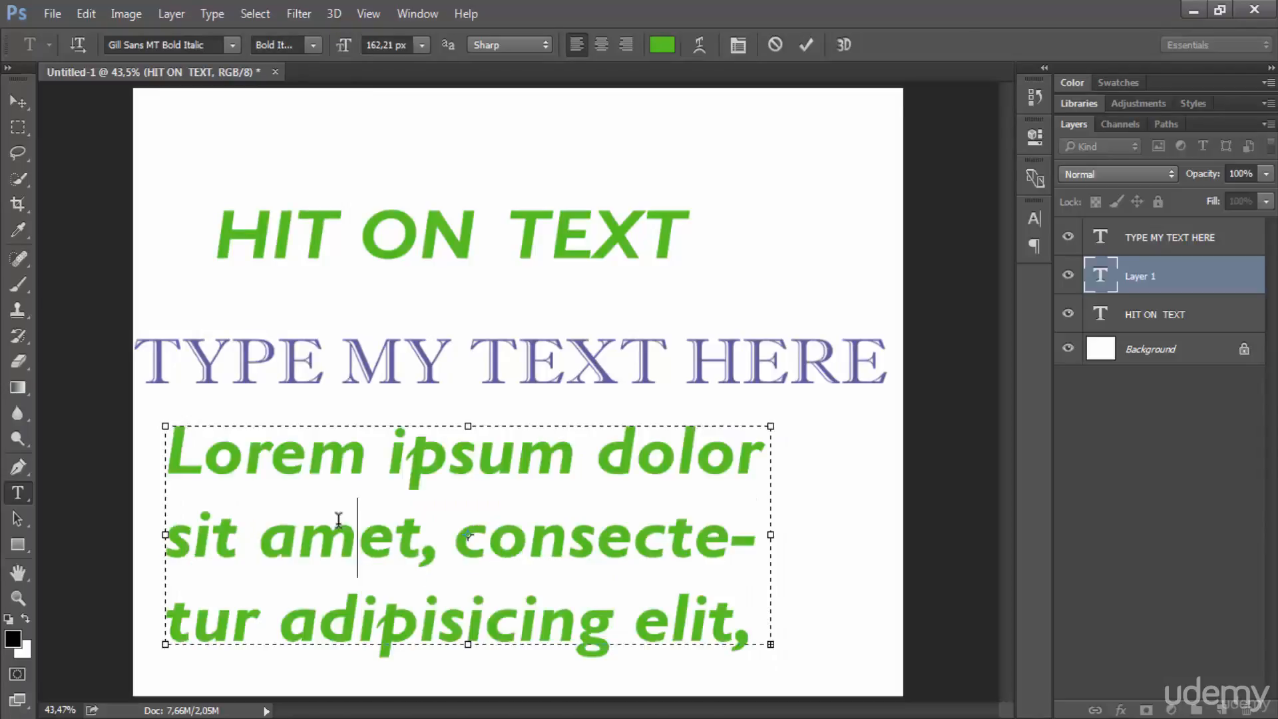
double_click(338, 528)
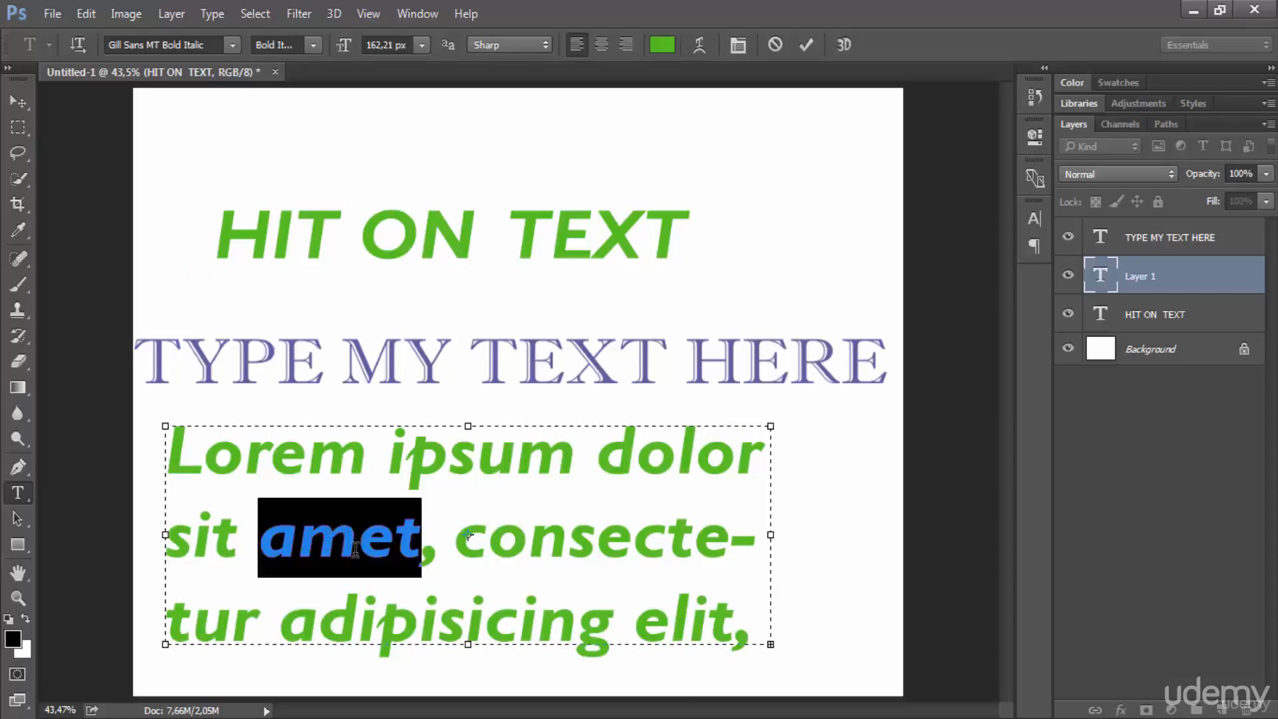
triple_click(347, 543)
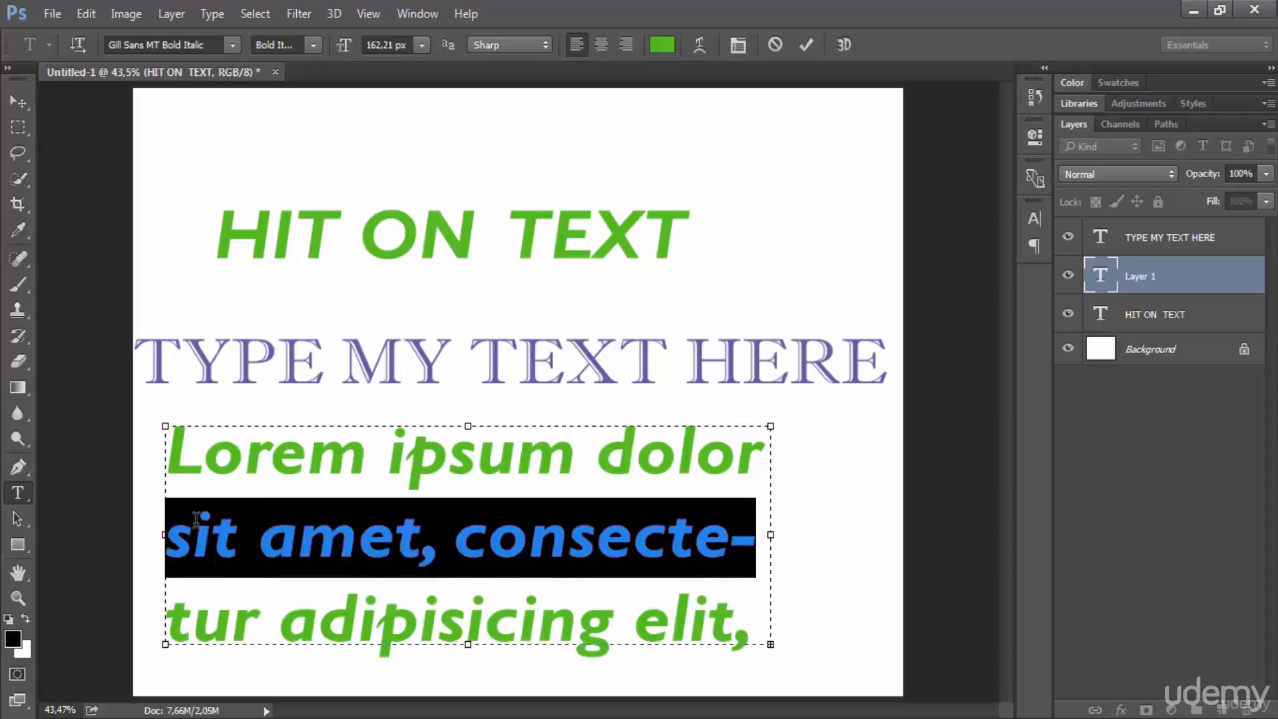
Step: Select all the placeholder text, try a 12 px font size and settle on 60 px
triple_click(340, 537)
click(340, 537)
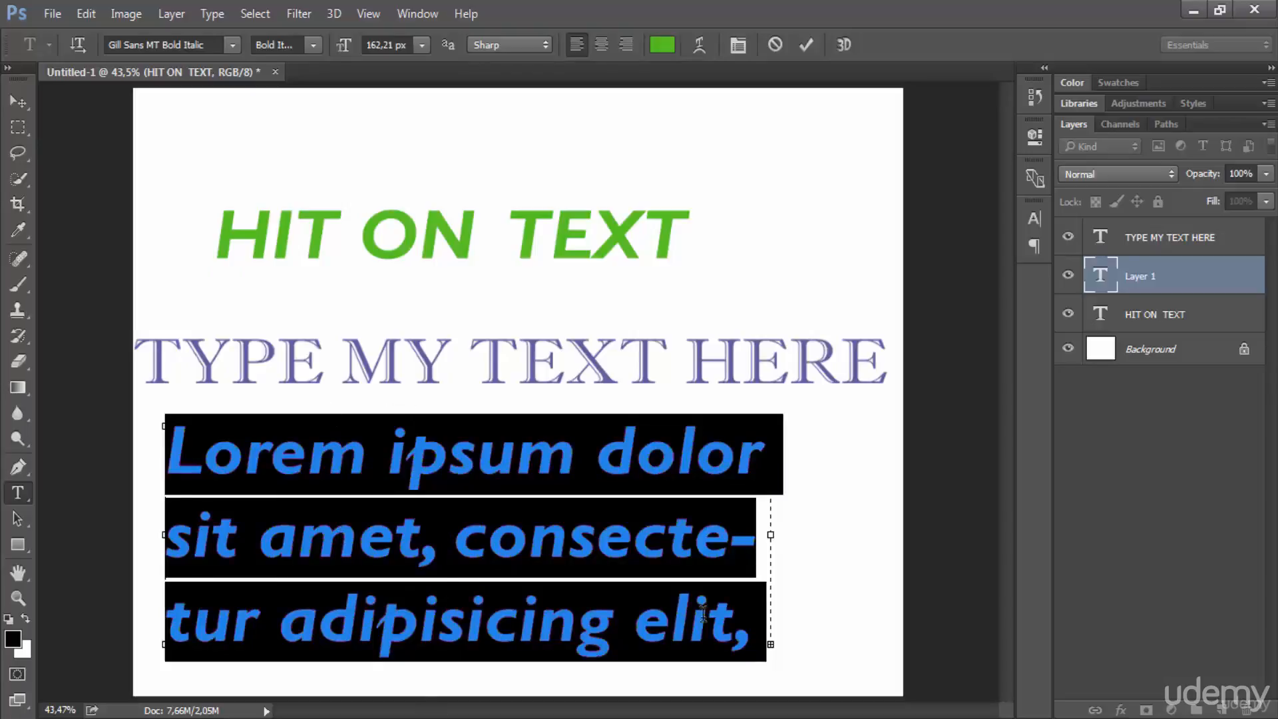
click(422, 46)
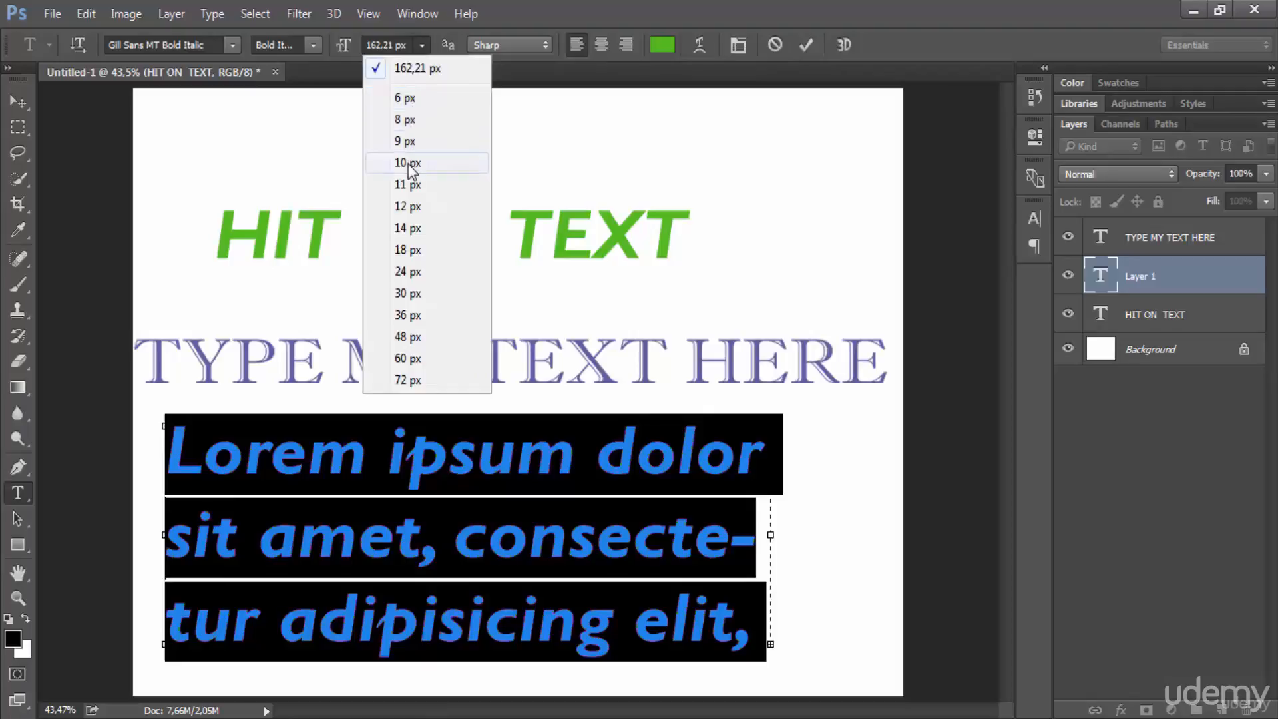
click(407, 206)
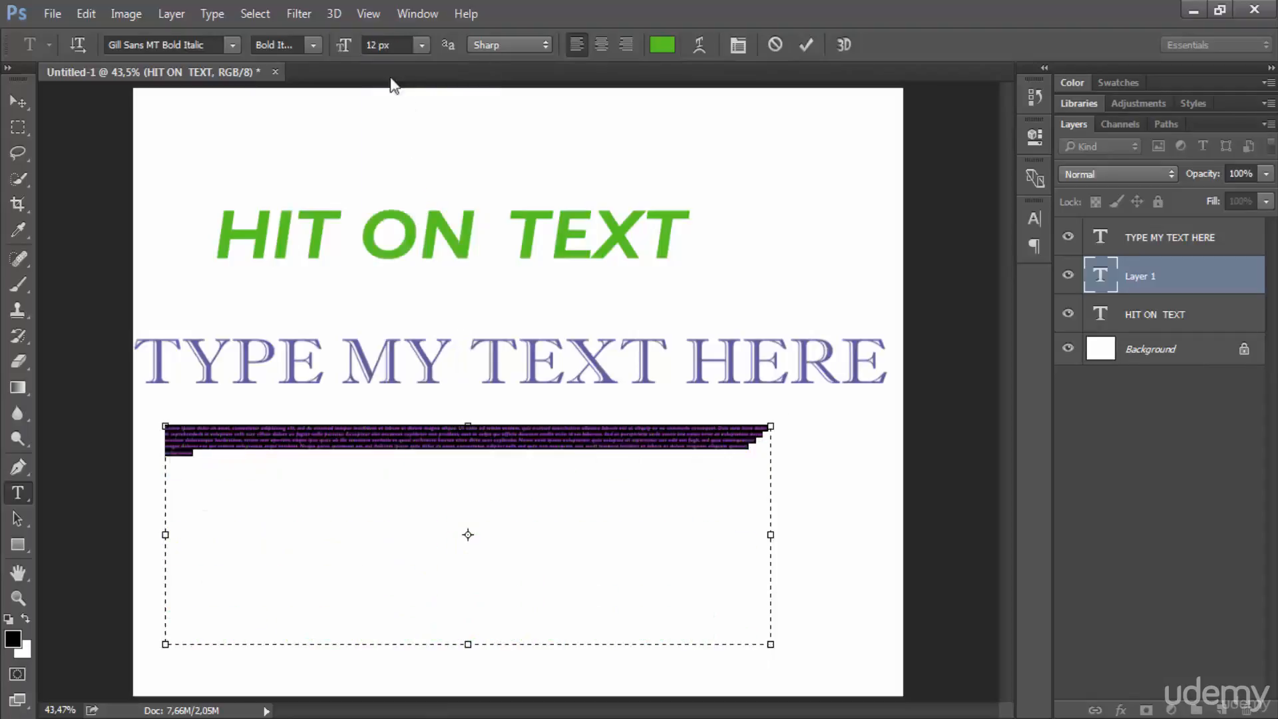
click(422, 46)
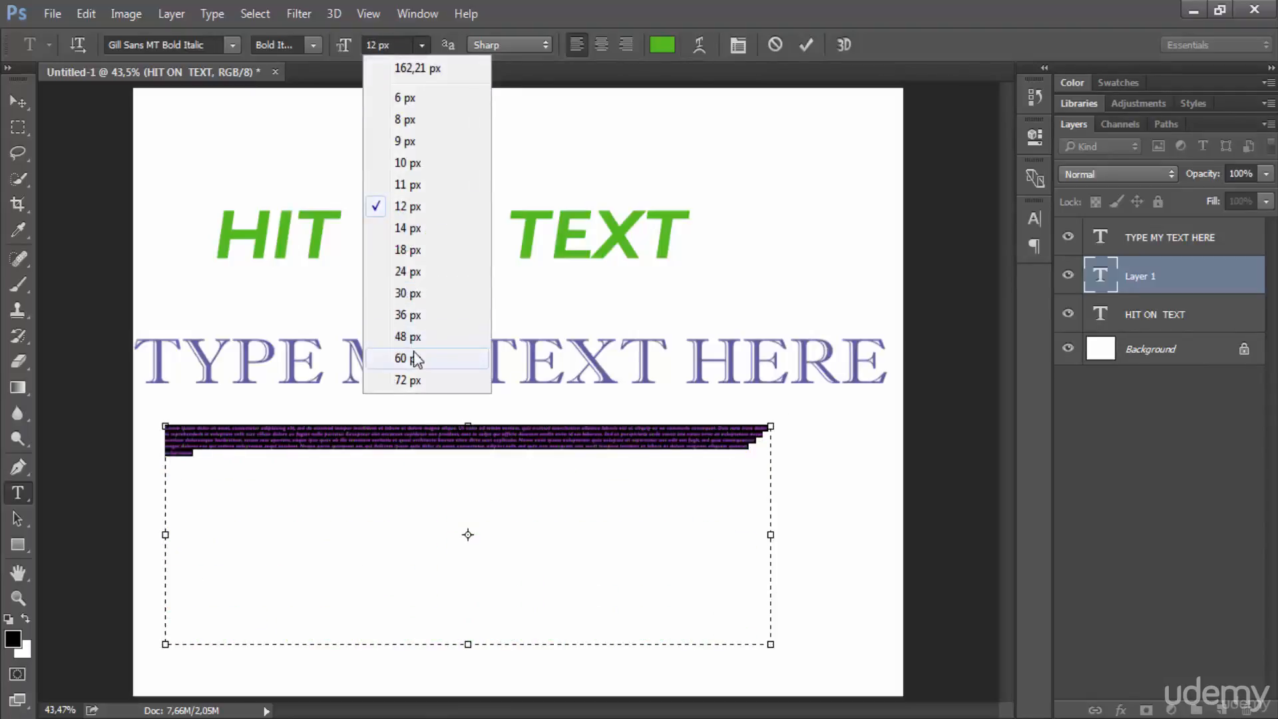
click(407, 358)
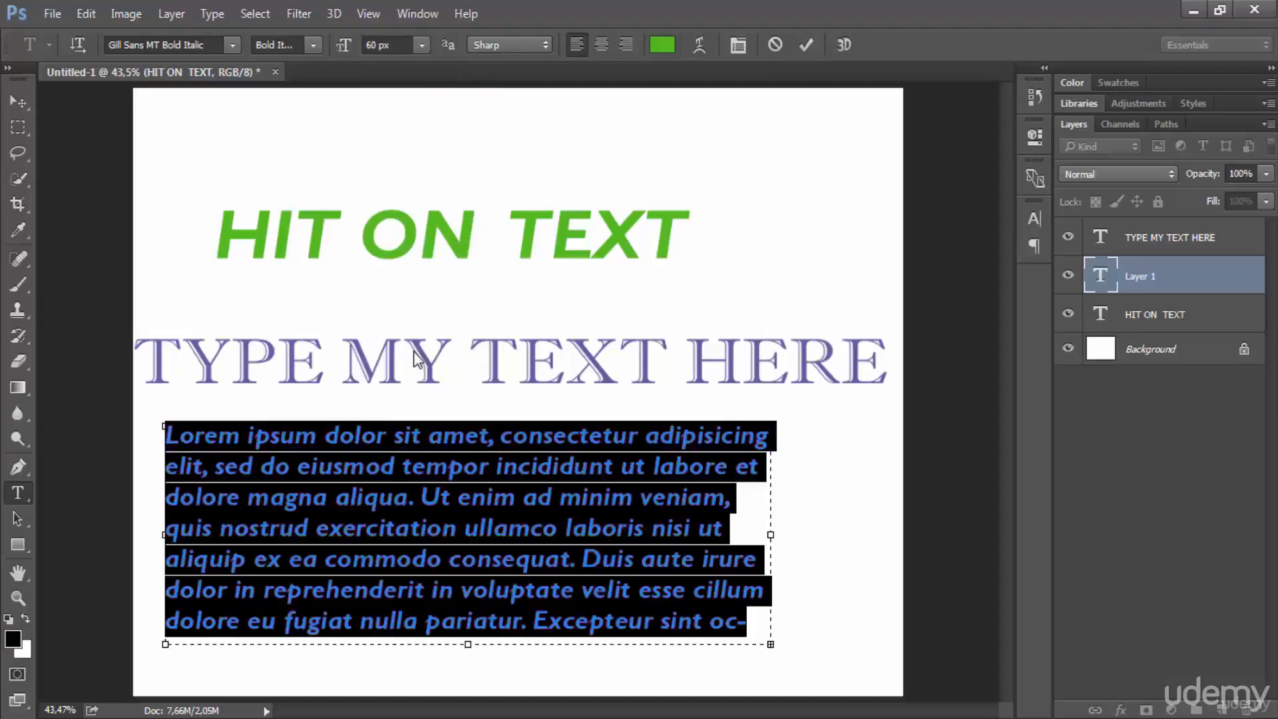
click(758, 620)
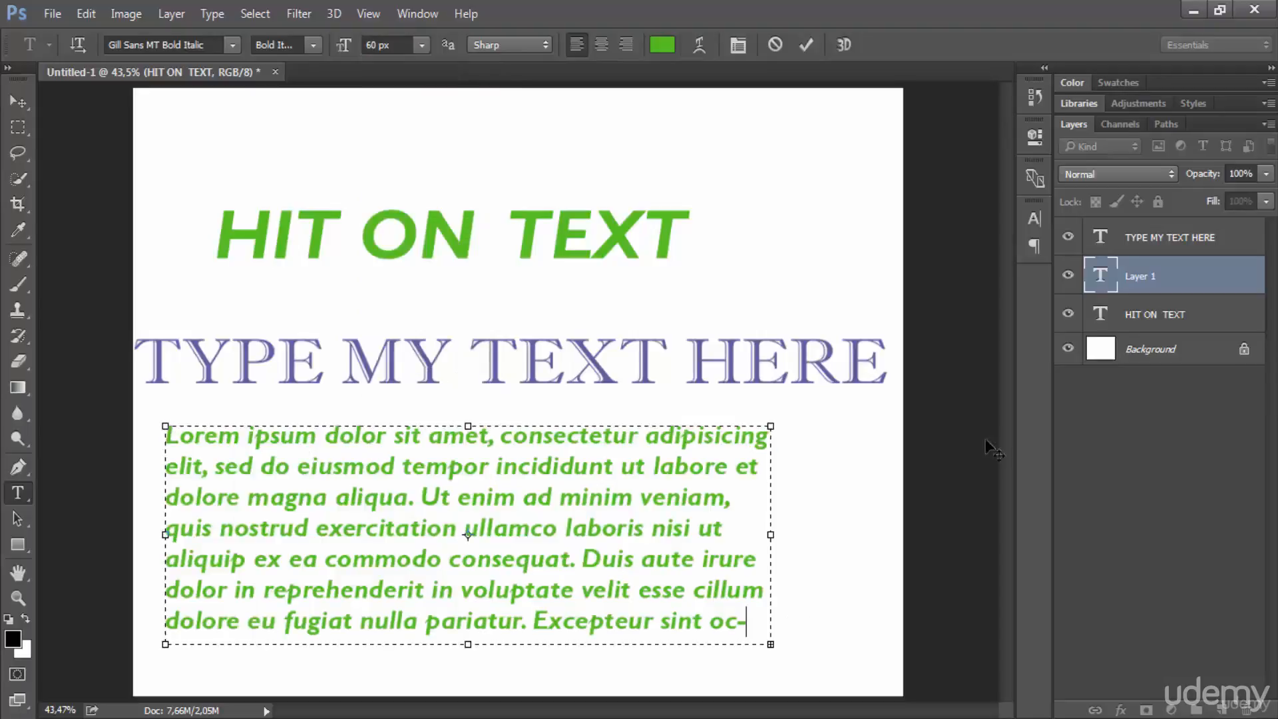
Step: Set the leading of all the placeholder text to 10 px
click(1035, 218)
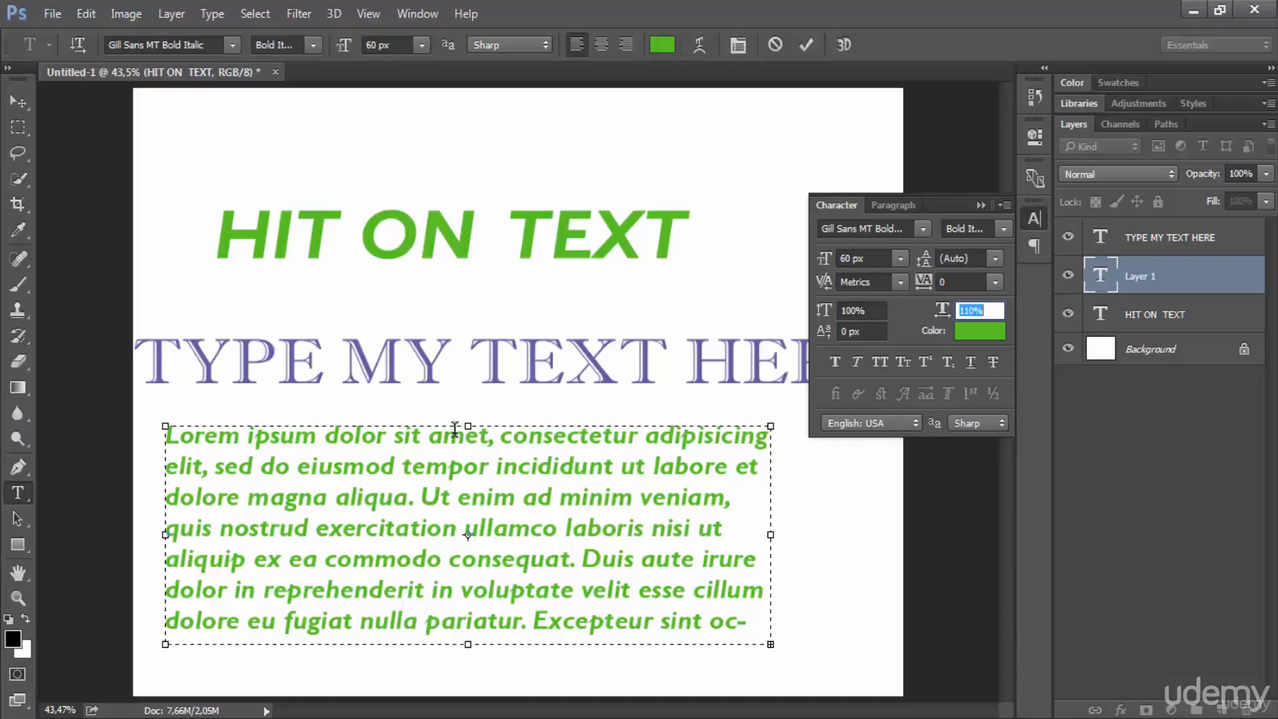
double_click(722, 620)
double_click(722, 620)
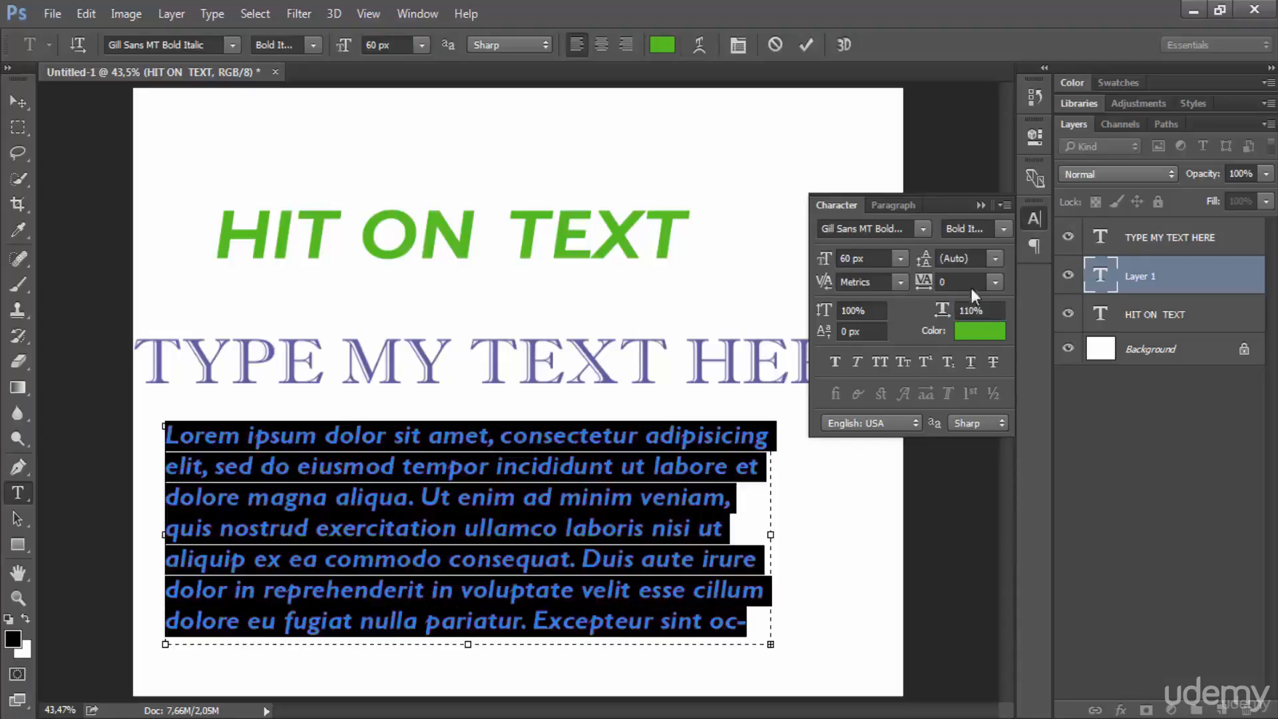
click(995, 258)
click(982, 381)
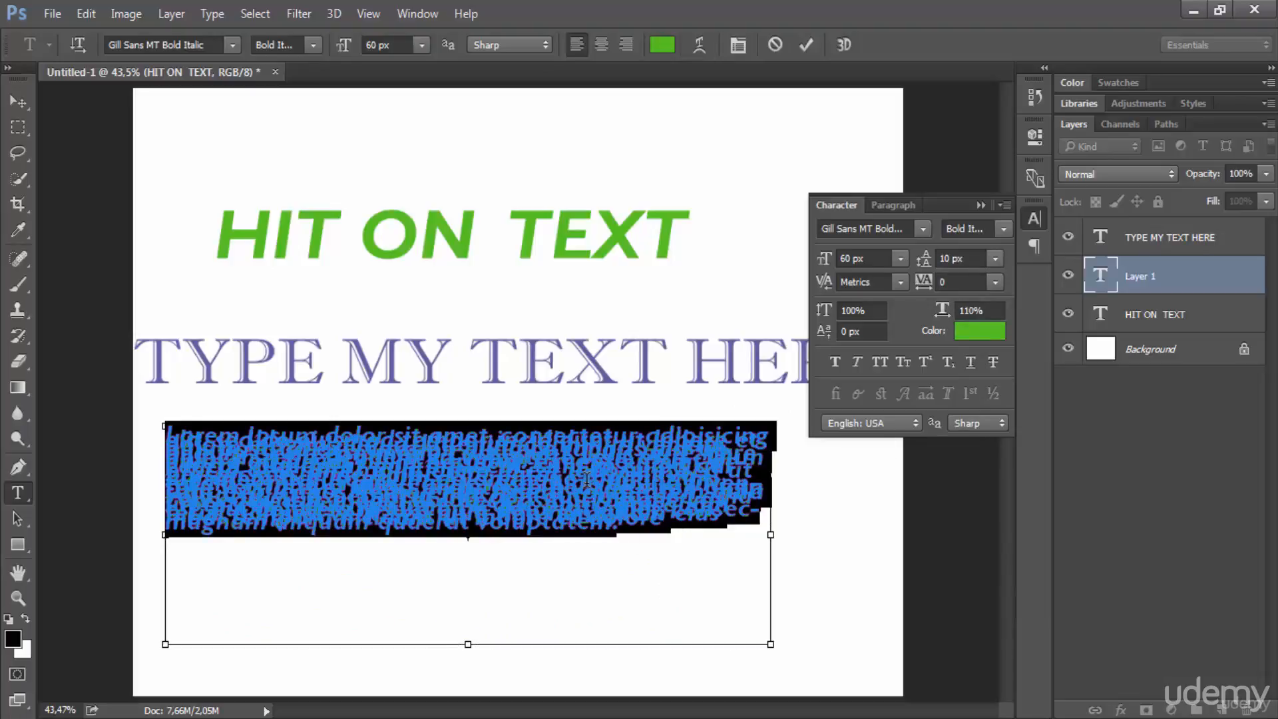
click(586, 478)
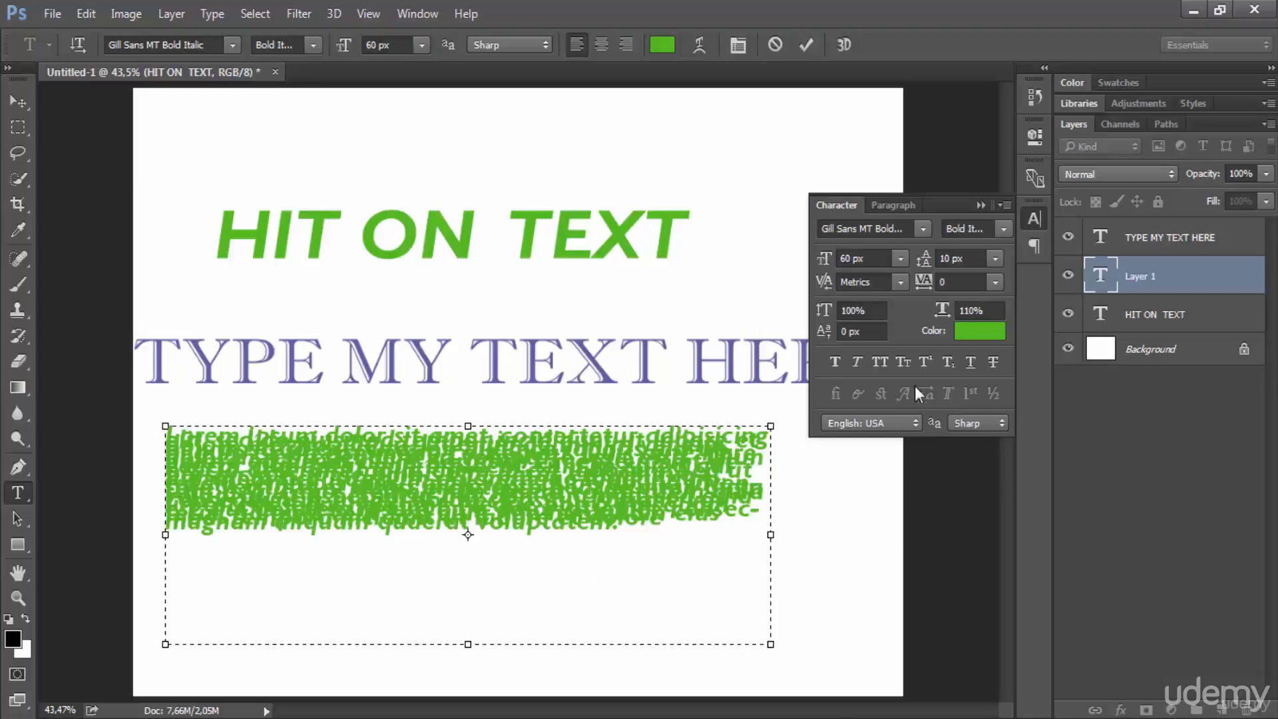
Step: Set the leading of the placeholder paragraph to 60 px
click(996, 260)
click(1000, 572)
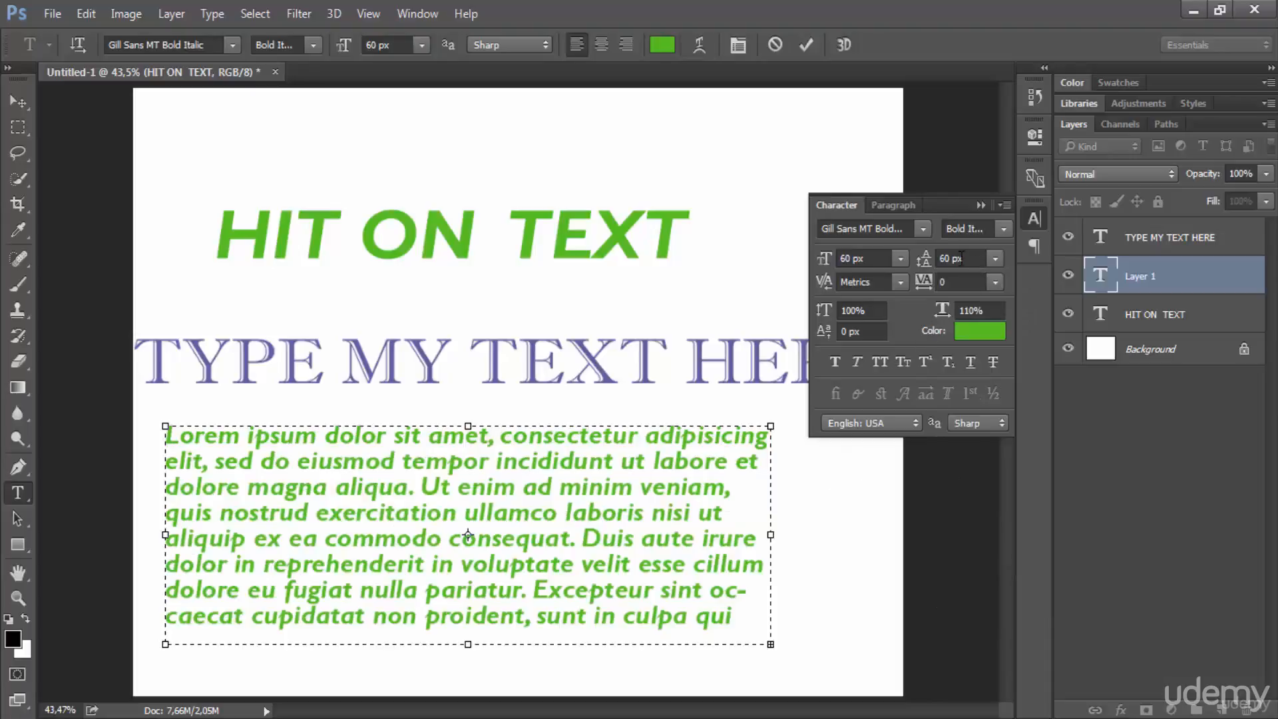
Step: Try a leading of 48 px on the placeholder paragraph, then return the leading to Auto
click(995, 258)
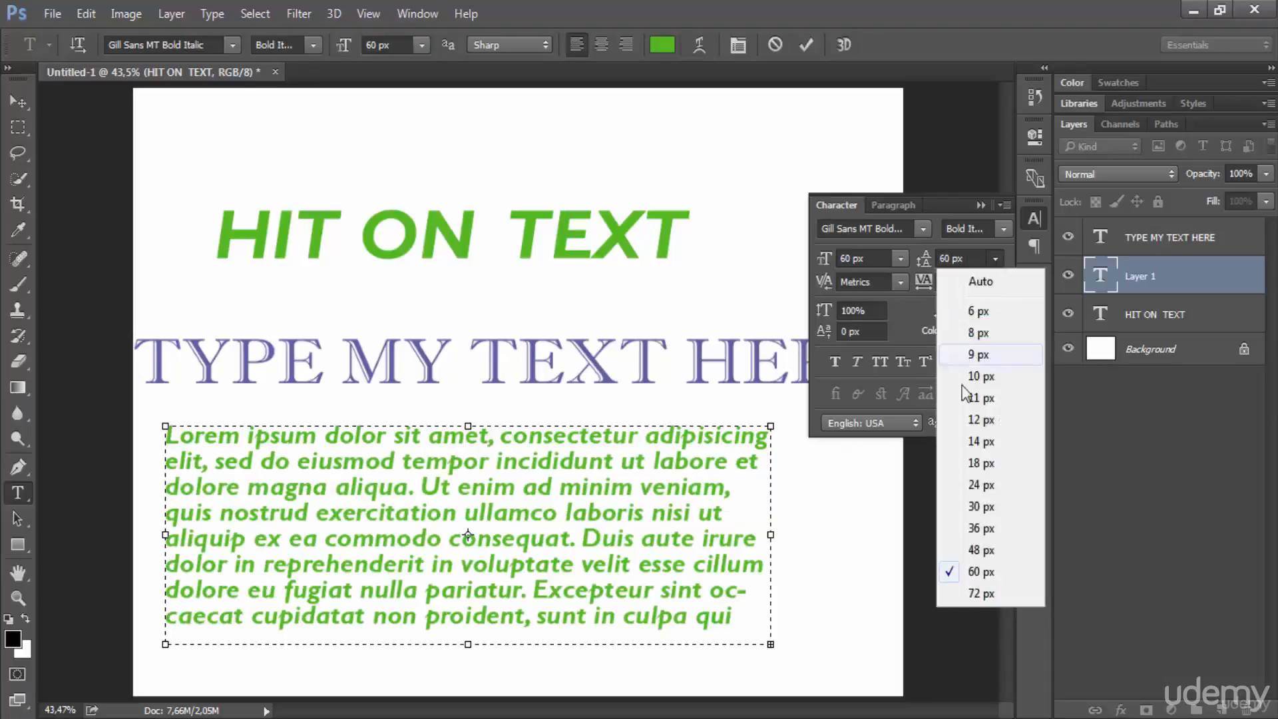
click(981, 549)
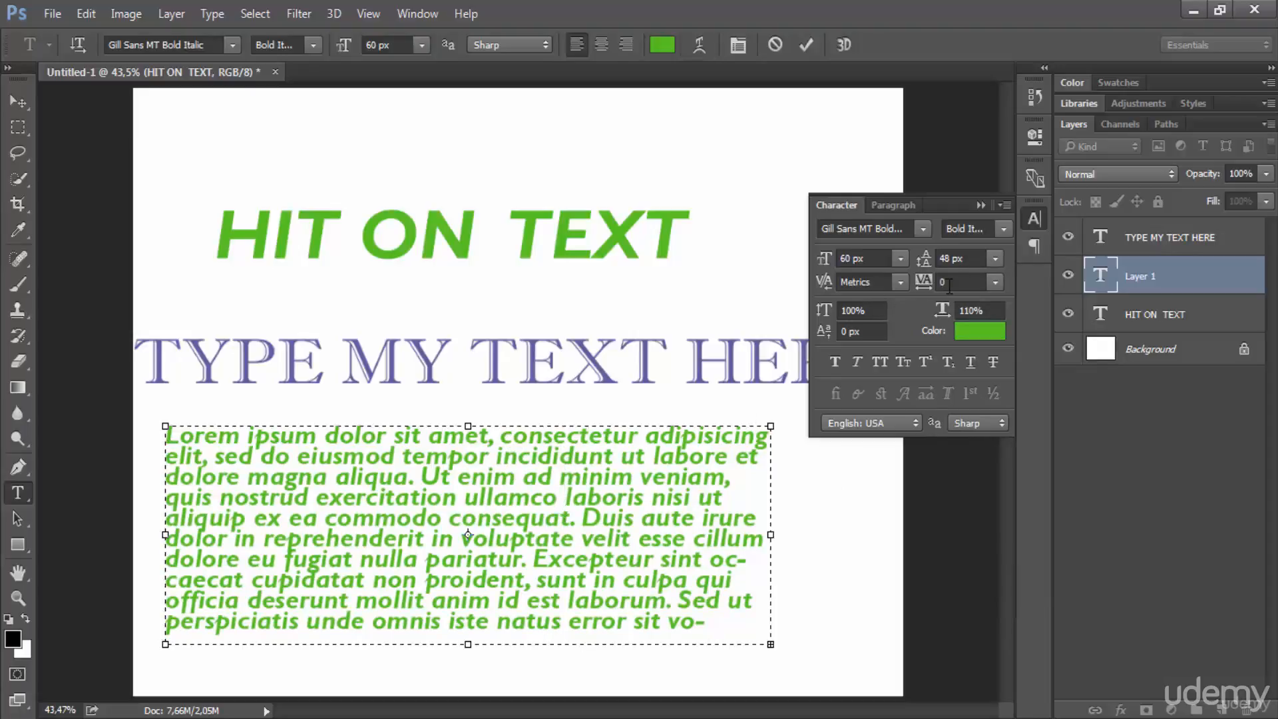
click(994, 258)
click(979, 278)
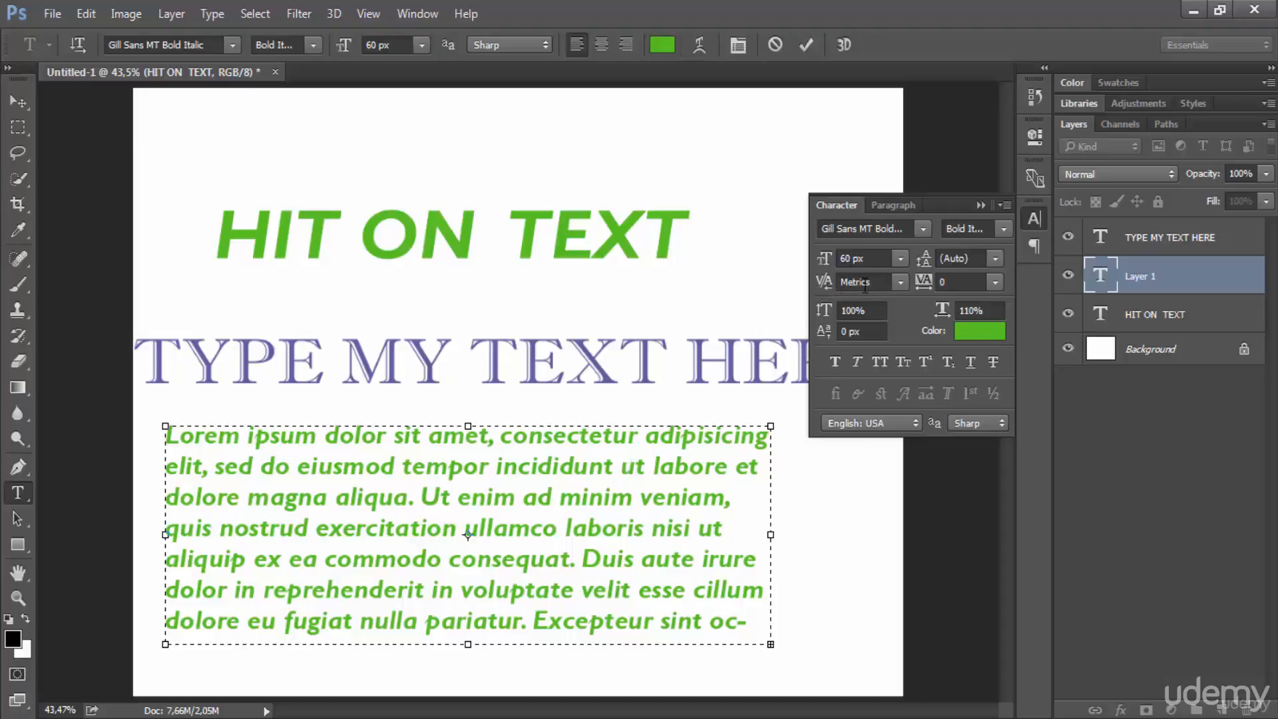
Step: Kern the gap between "conse" and "ctetur" in the first line, trying 5 and 50 before widening it to 430
click(825, 288)
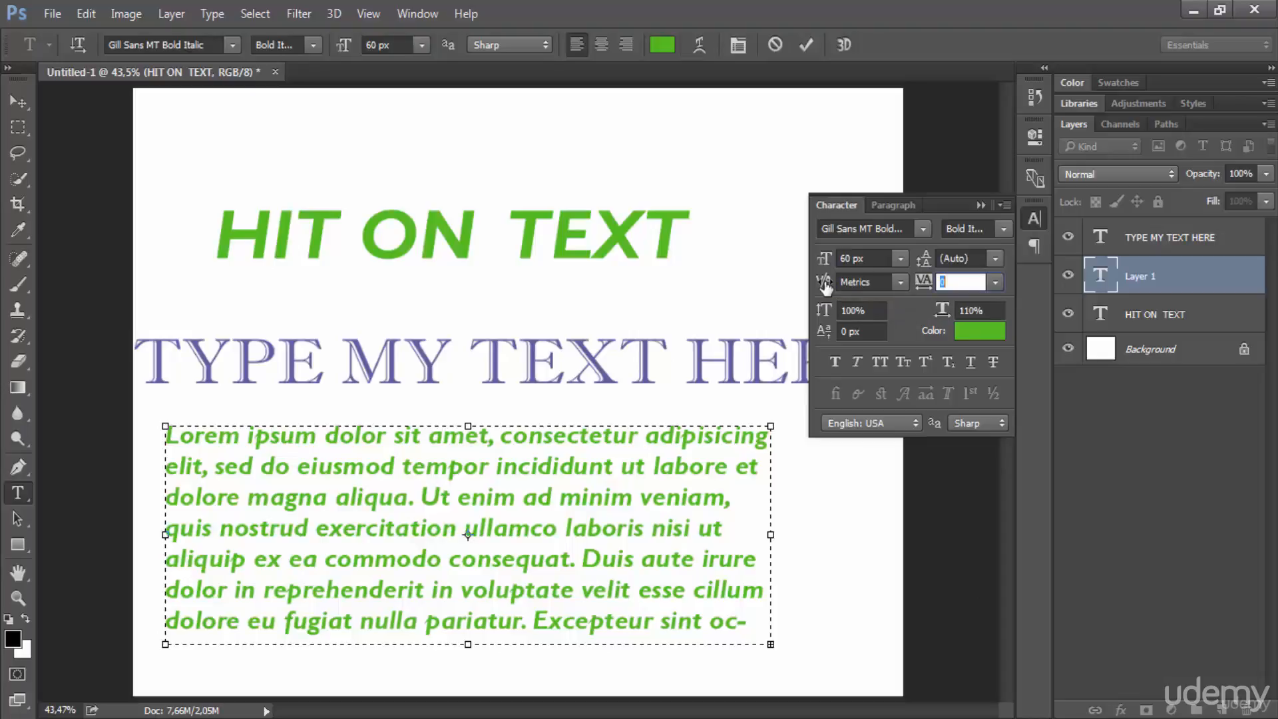
click(565, 440)
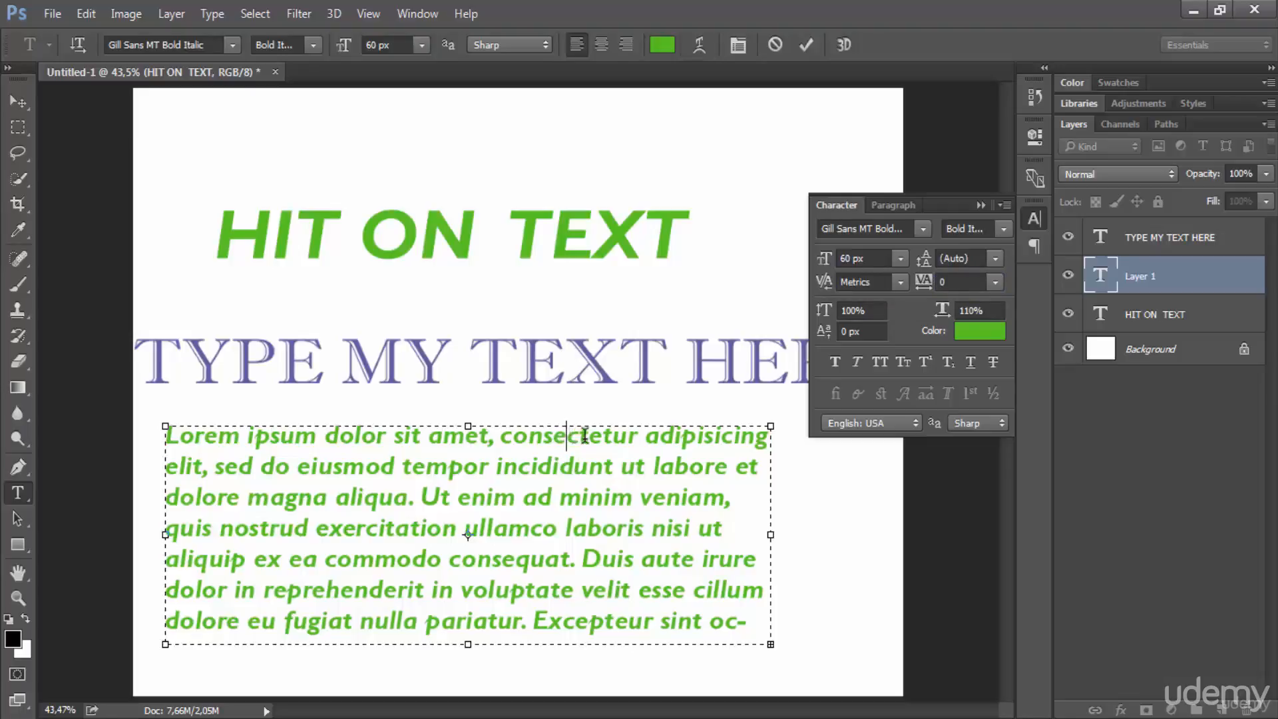
shift+click(583, 438)
click(565, 439)
click(899, 282)
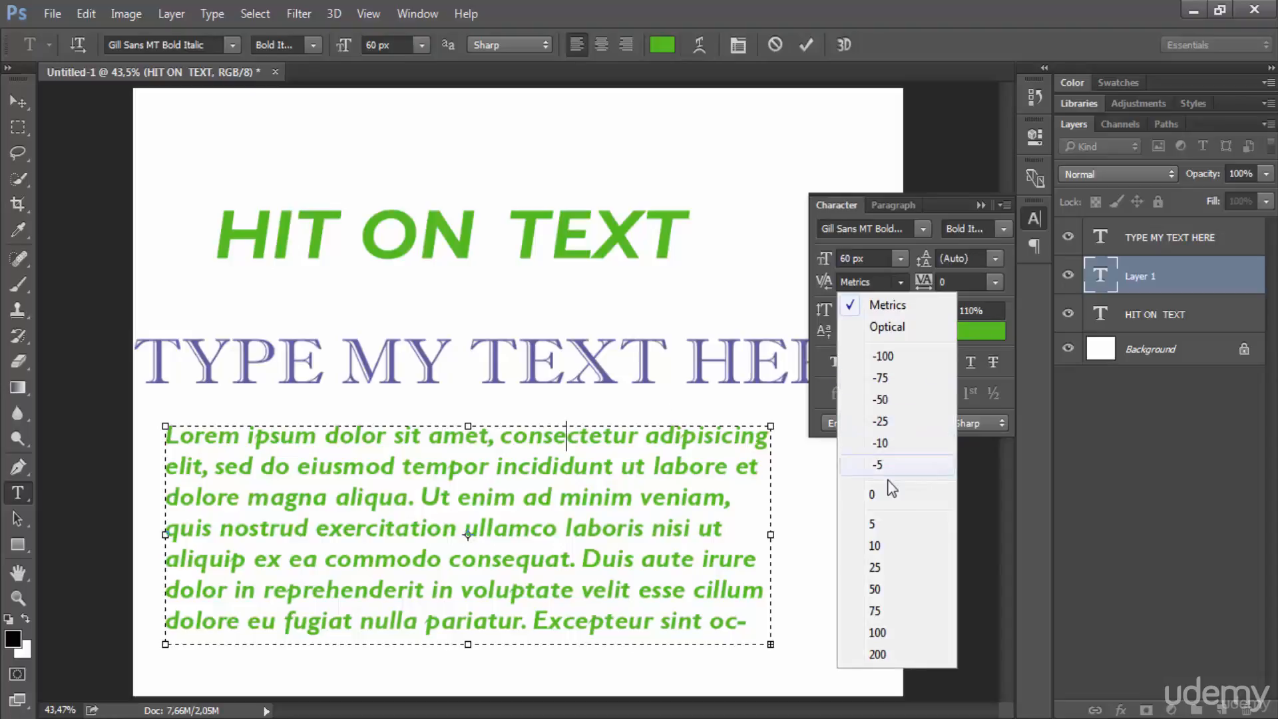
click(882, 525)
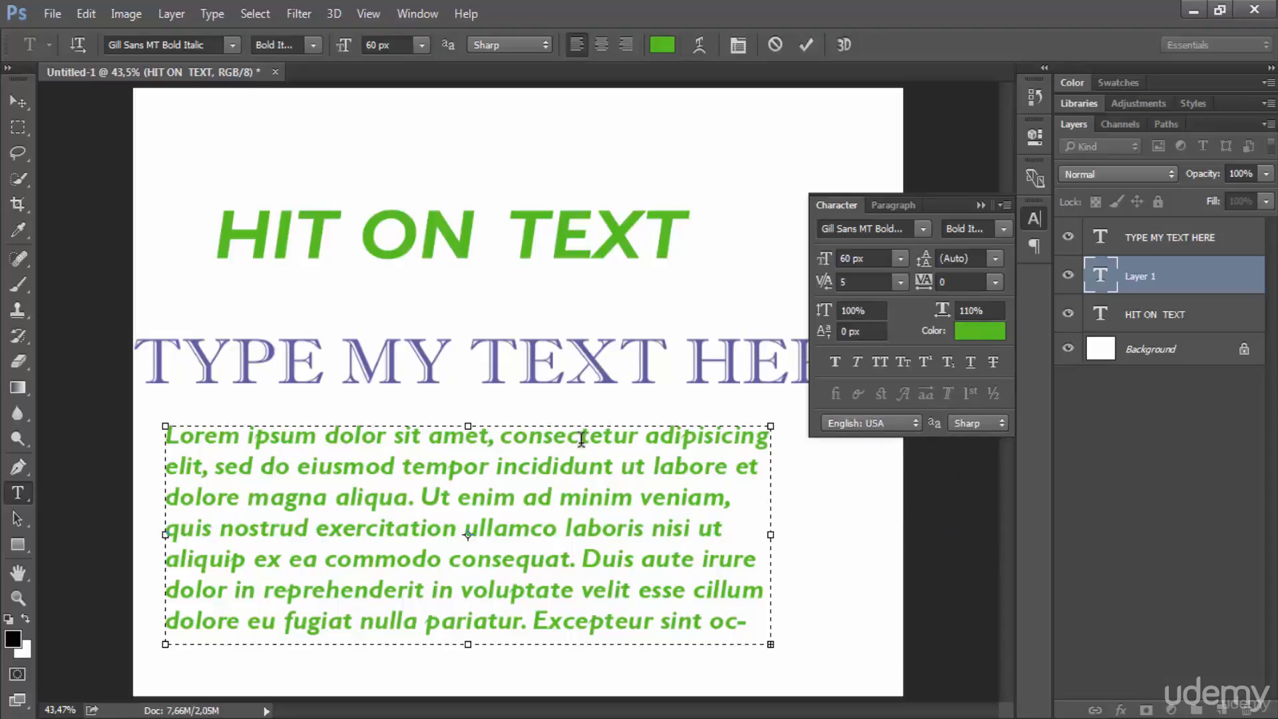
click(897, 285)
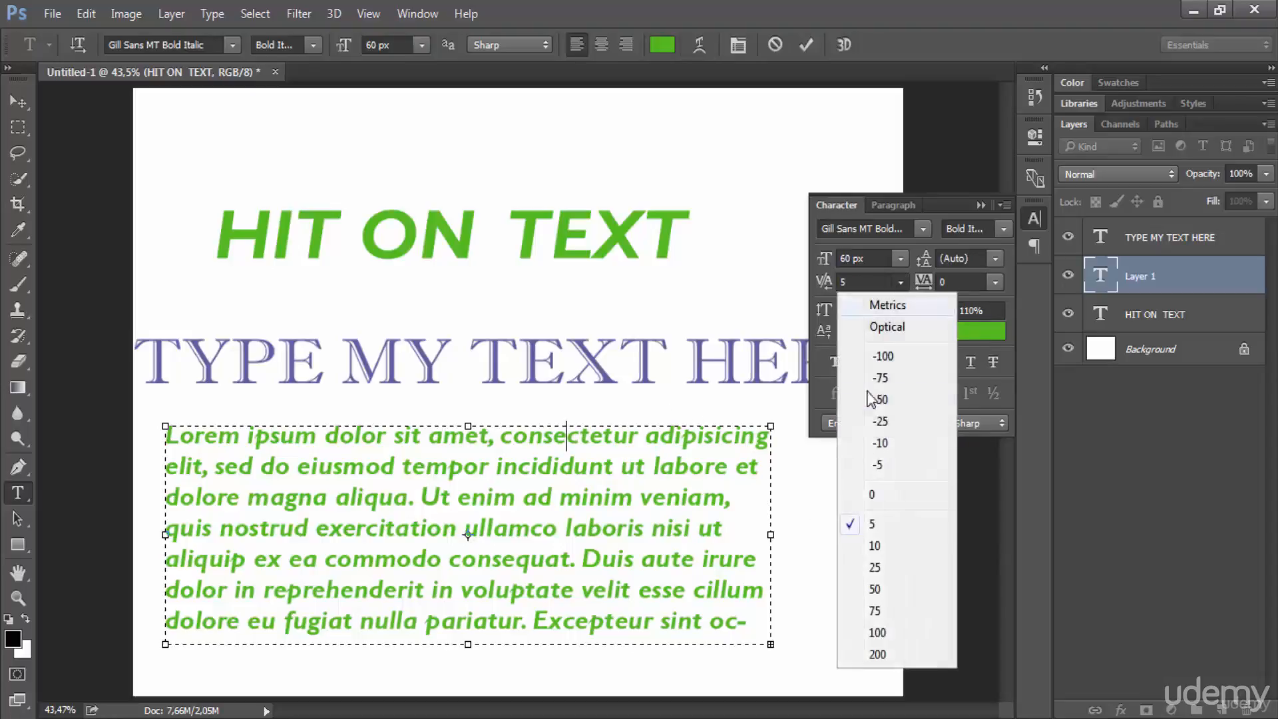
click(868, 595)
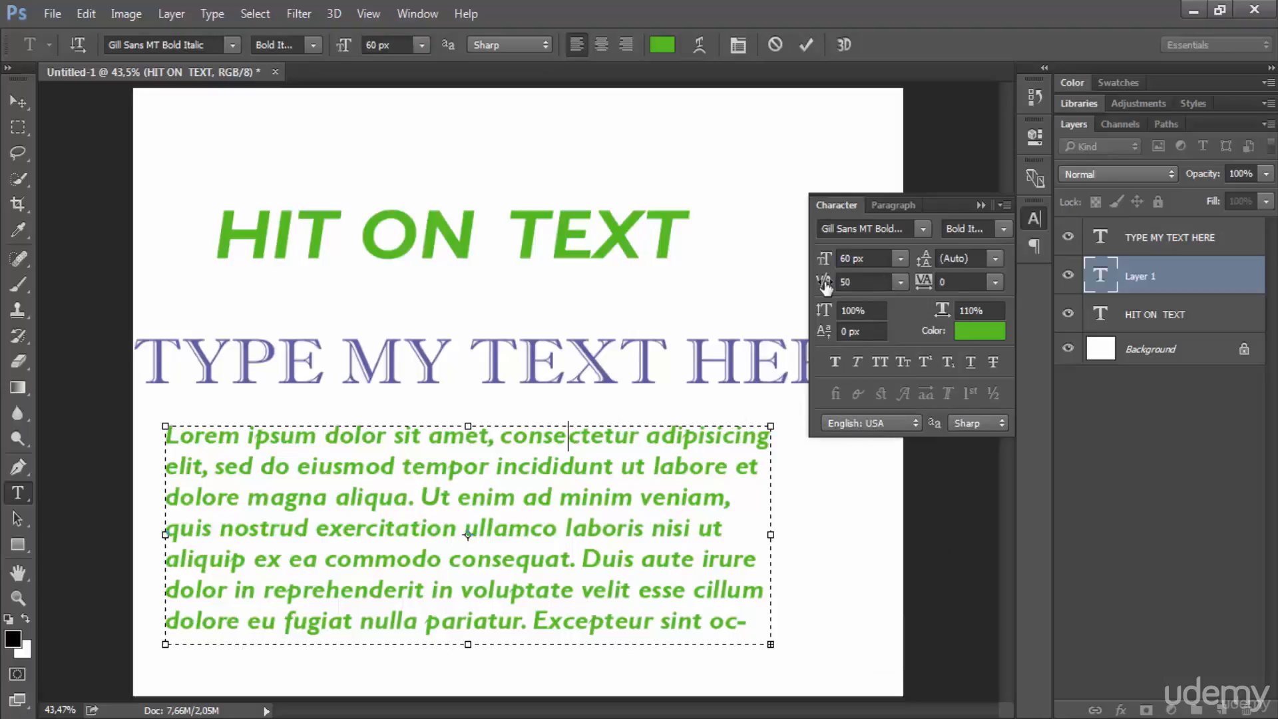
drag(825, 285, 859, 312)
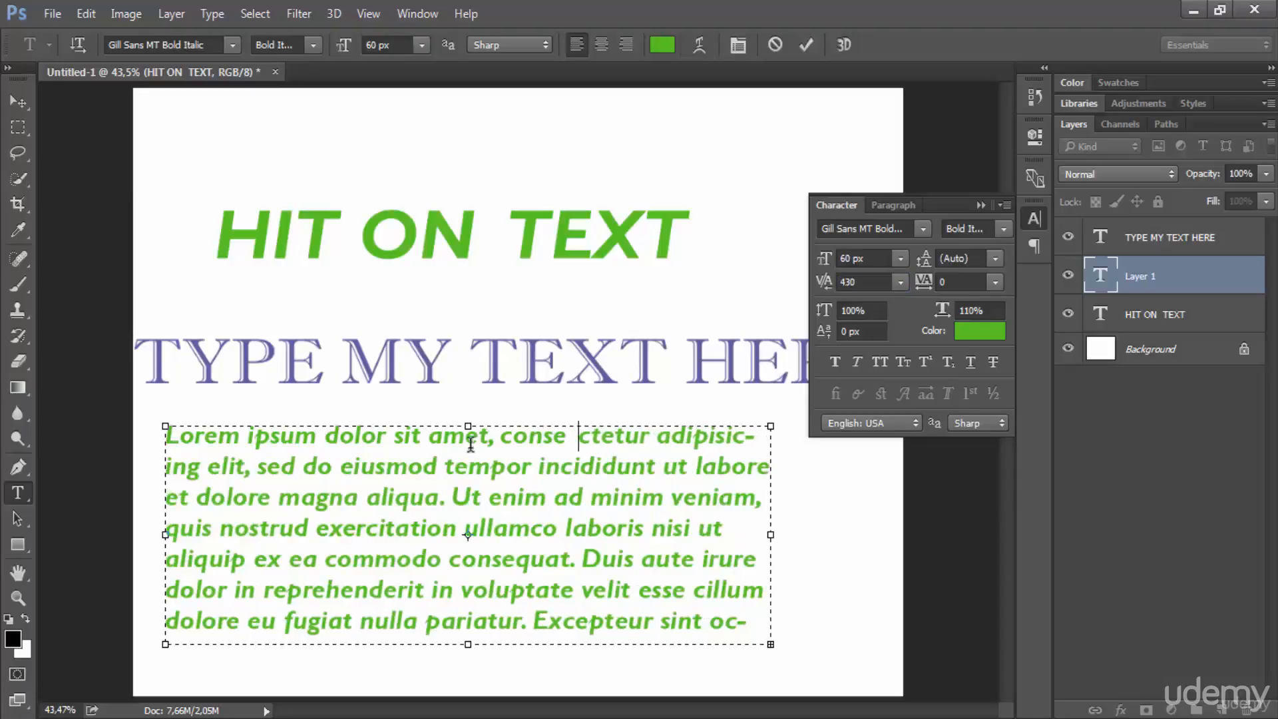
Step: Kern the gap between "a" and "met" in "amet" at 300, then reduce it stepwise to 20
click(443, 436)
drag(820, 290, 843, 282)
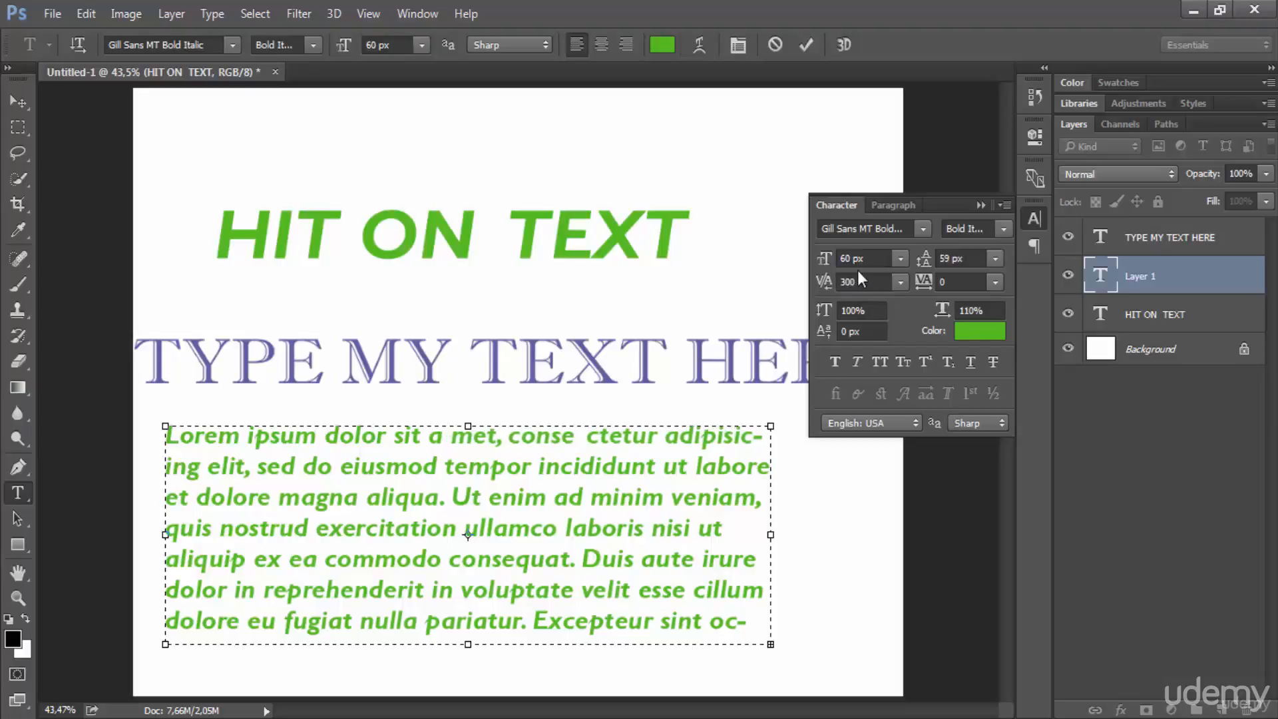
click(850, 282)
double_click(849, 283)
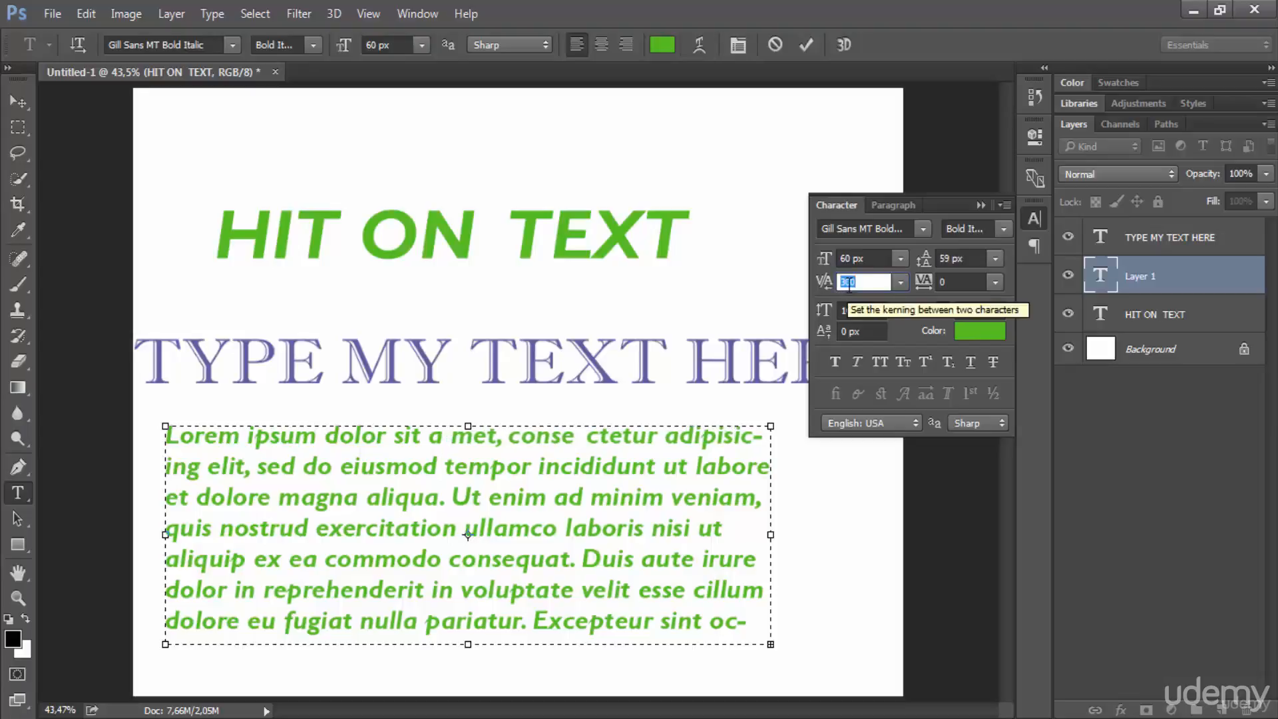
key(Down)
key(Down)
key(Down)
key(Down)
key(Down)
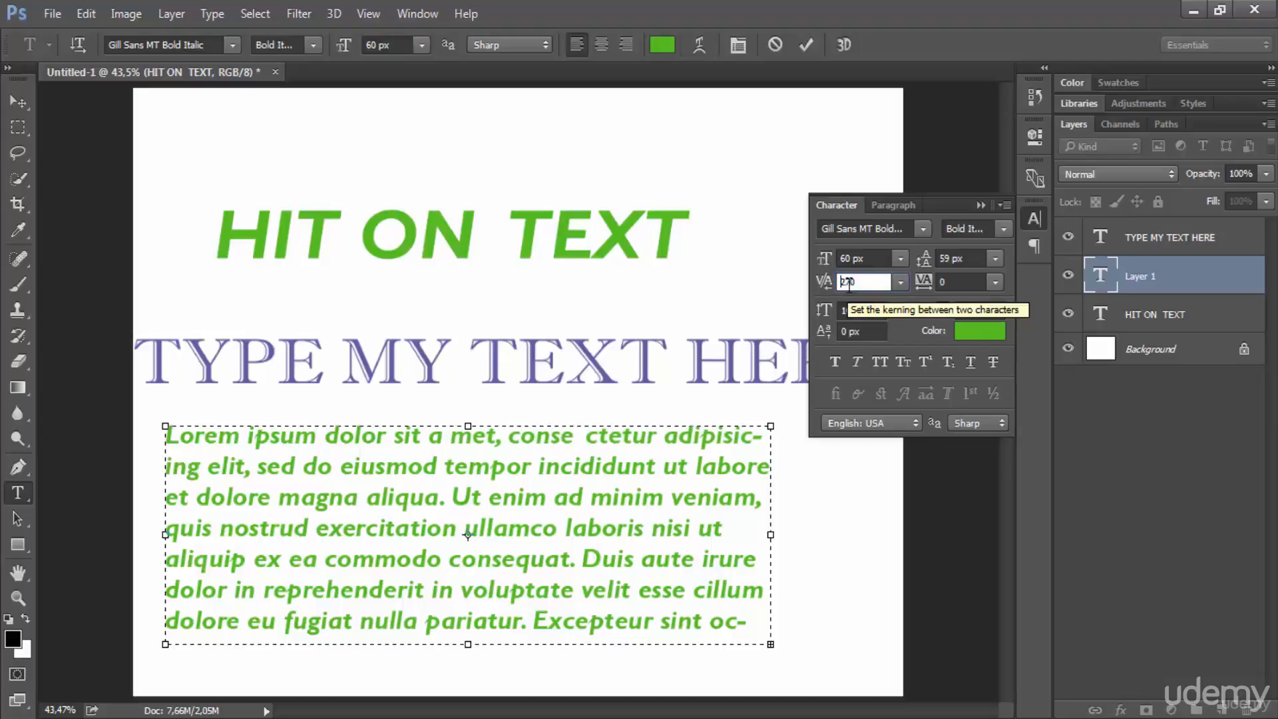
key(Down)
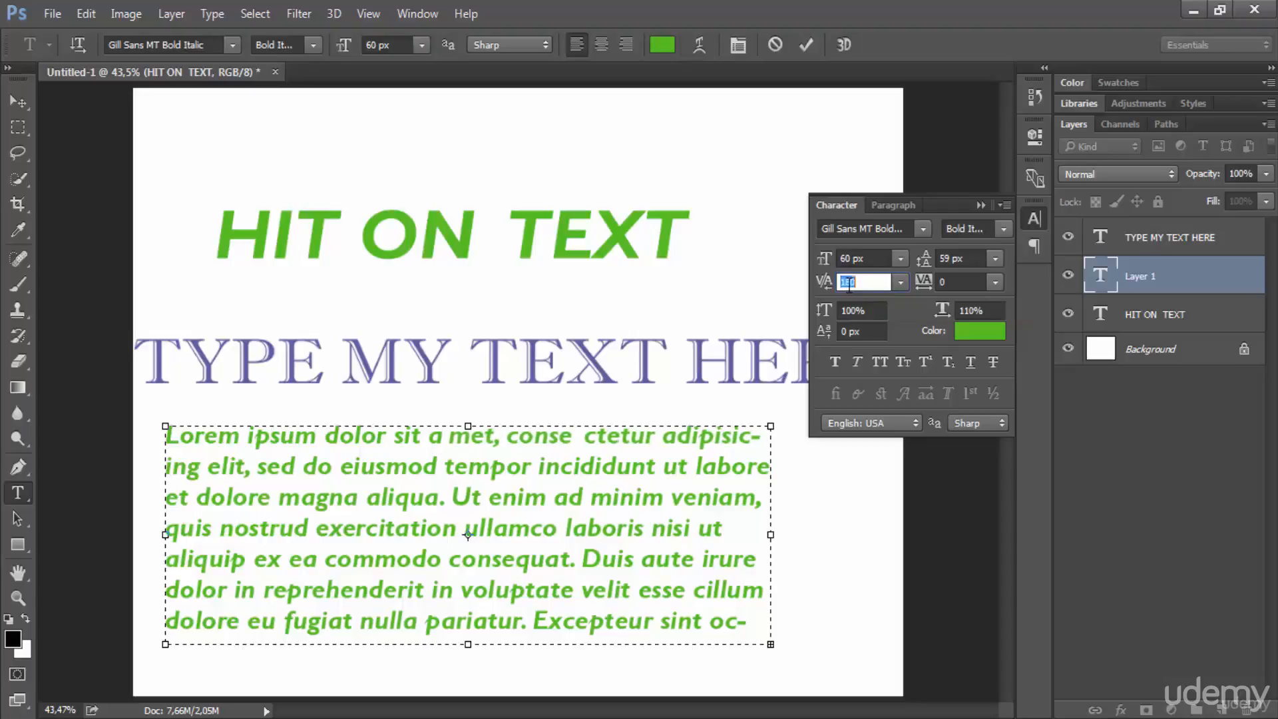
key(Down)
key(Down)
key(Down)
key(Down)
key(Down)
key(Down)
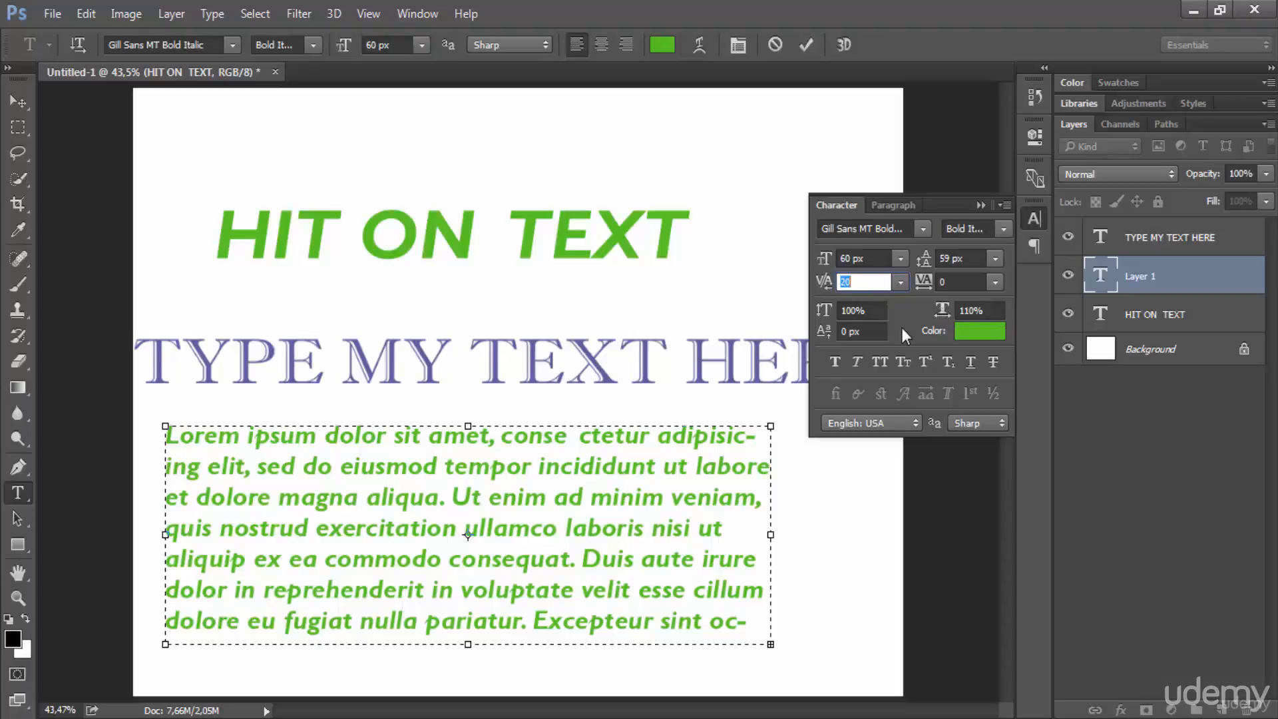
Step: Raise the kerning inside "amet" stepwise to 130, then set it to exactly 30
key(Up)
key(shift+Up)
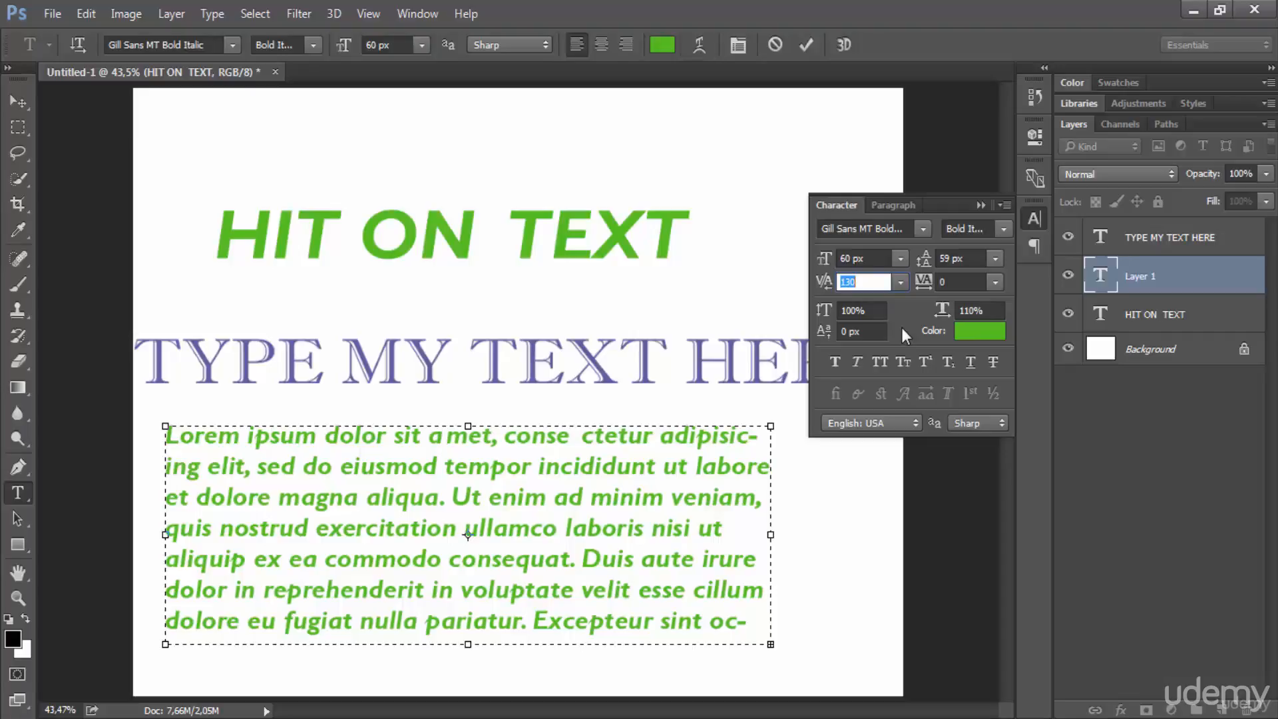
text(30)
key(Return)
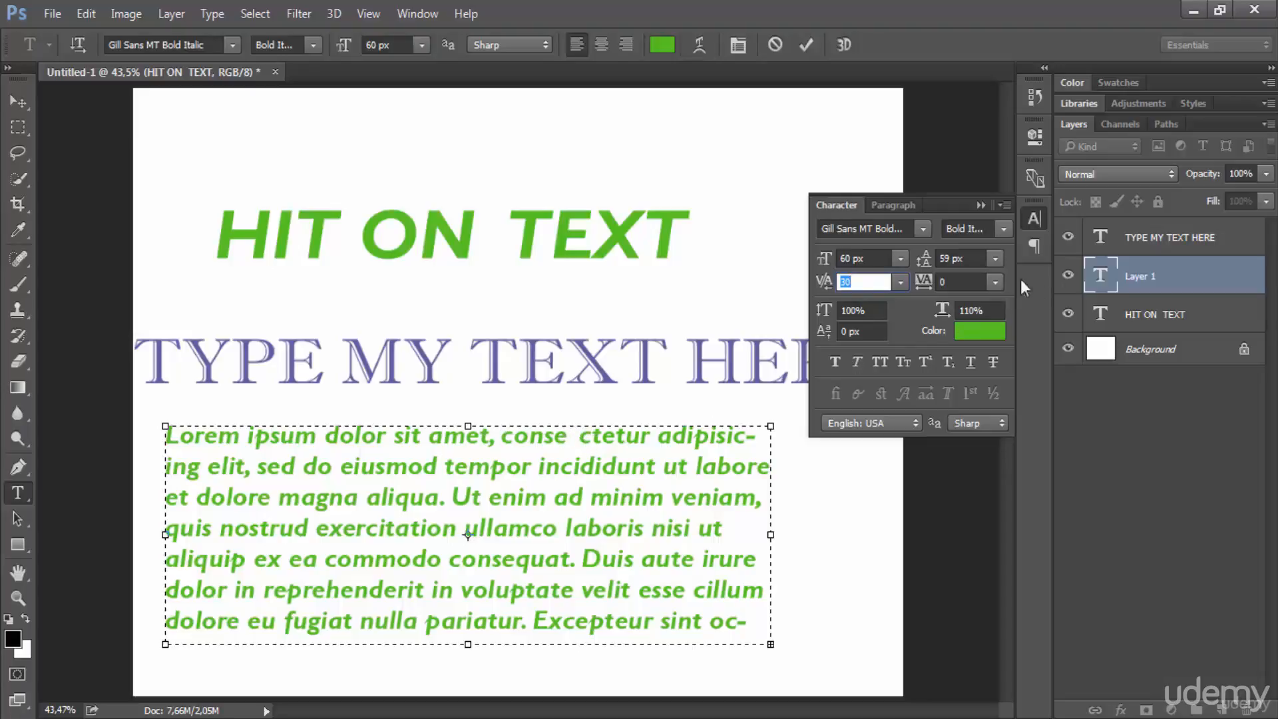
Step: Replace the word "reprehenderit" in the sixth line of the paragraph with "A"
click(955, 282)
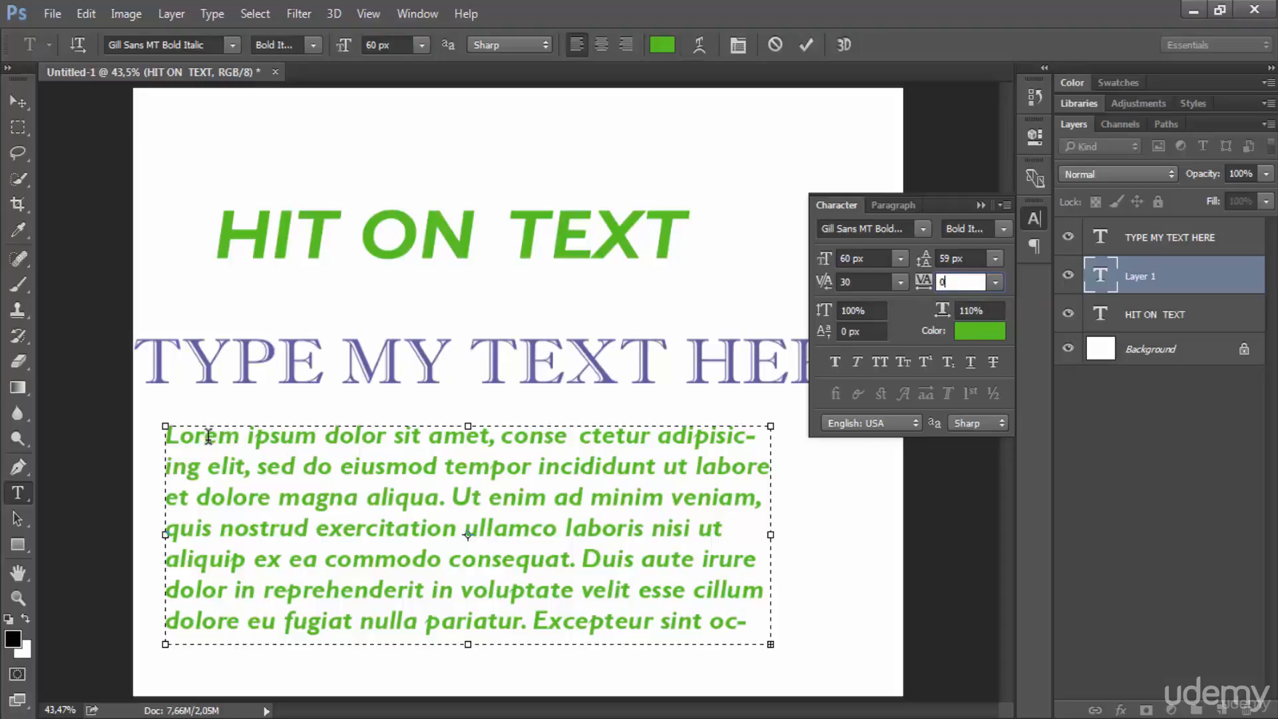
triple_click(229, 438)
double_click(281, 577)
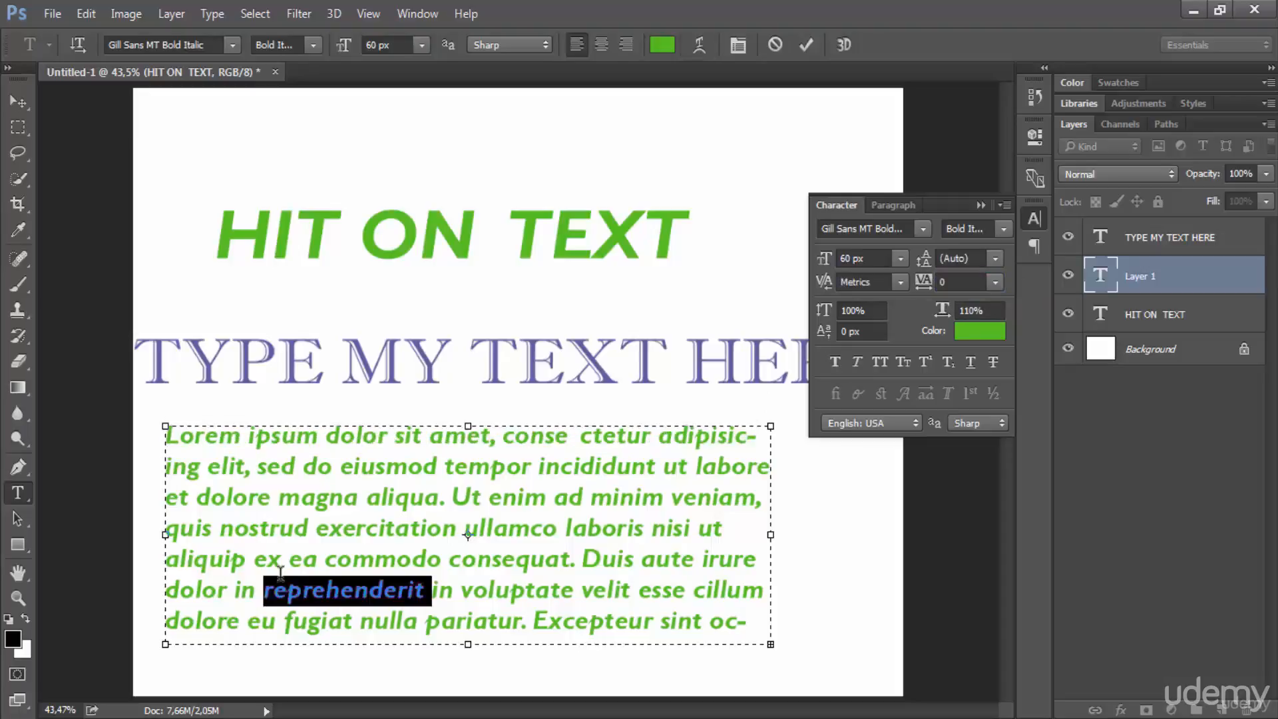
text(A)
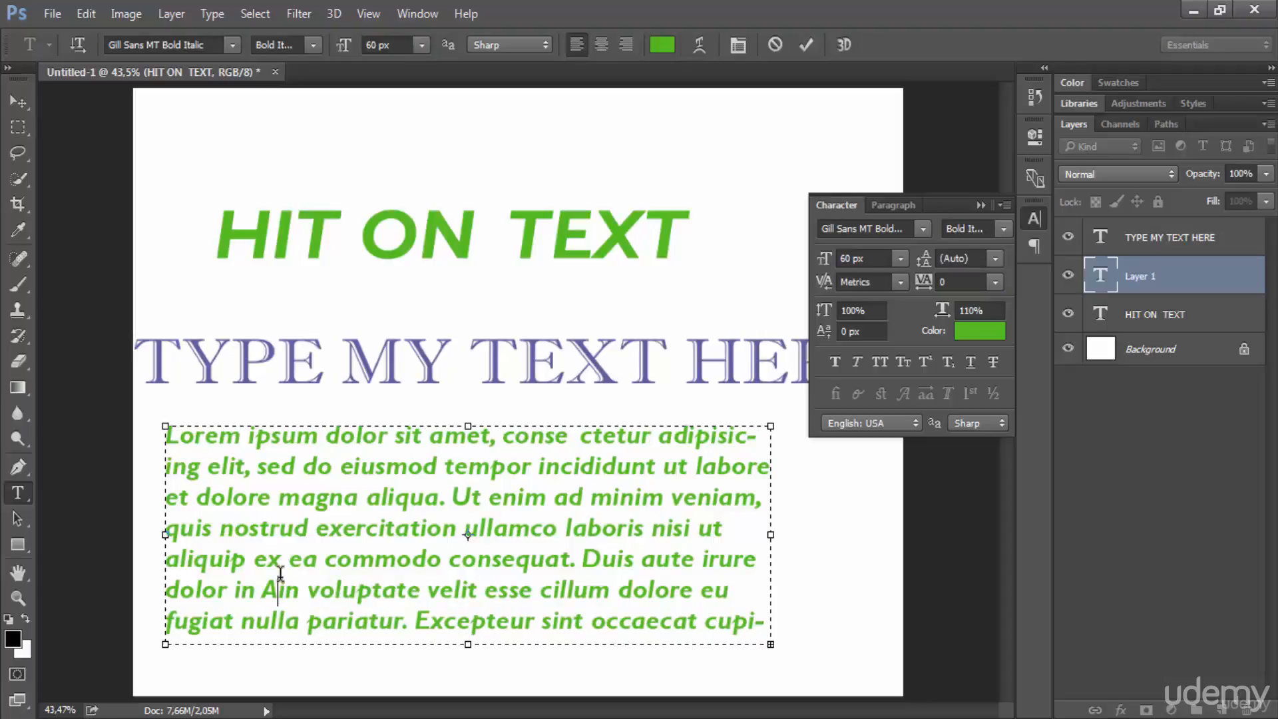
Step: Select the whole placeholder paragraph, hide the selection highlight, and try tracking values of 10 and 25
key(ctrl+a)
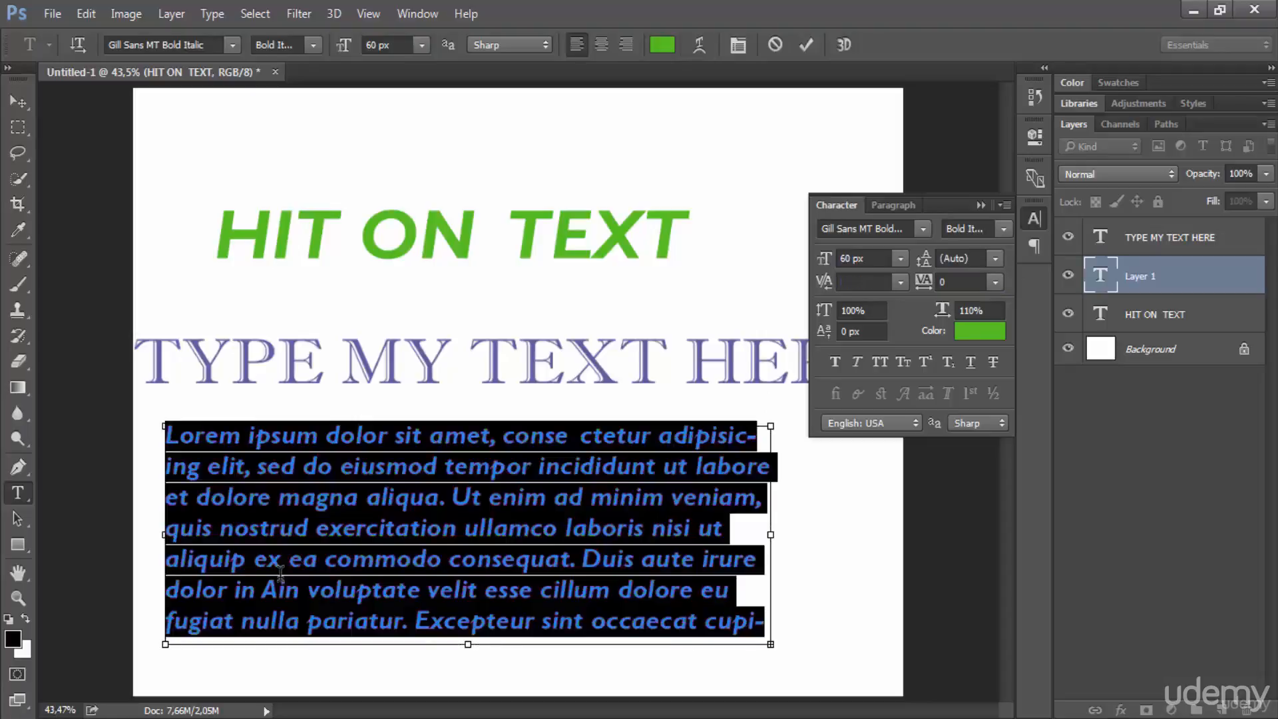
key(ctrl+h)
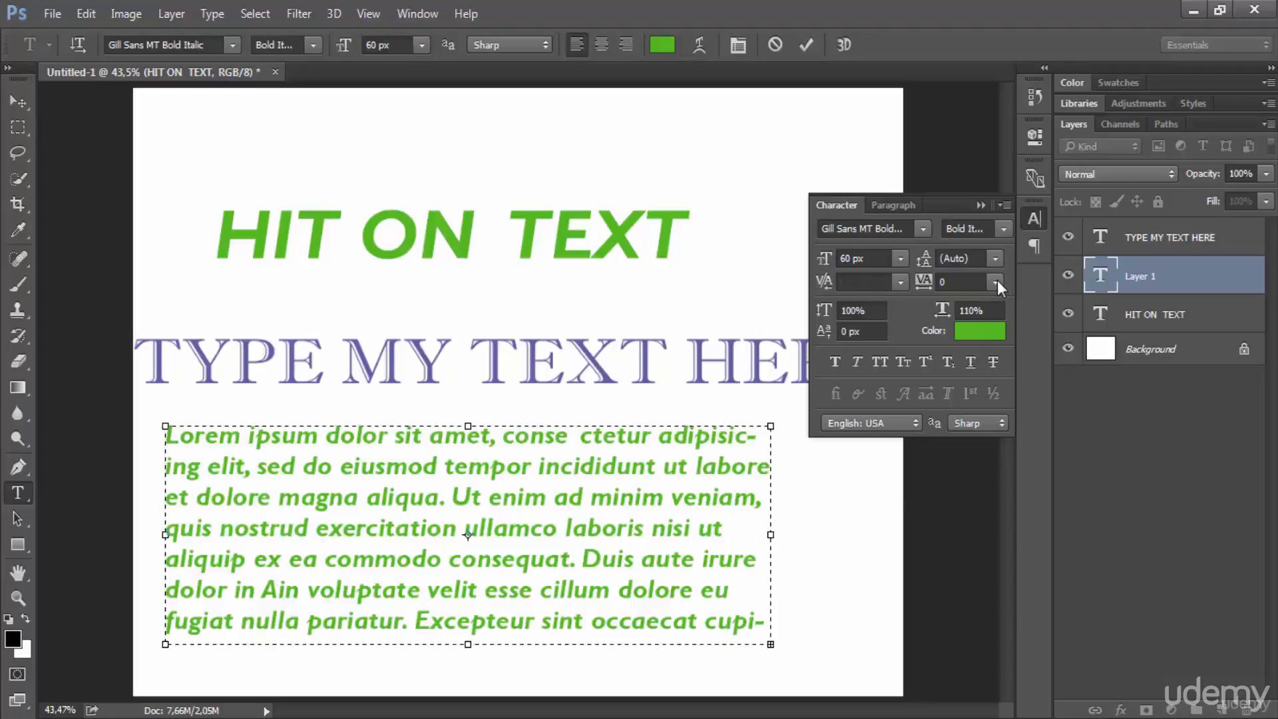
click(997, 284)
click(971, 503)
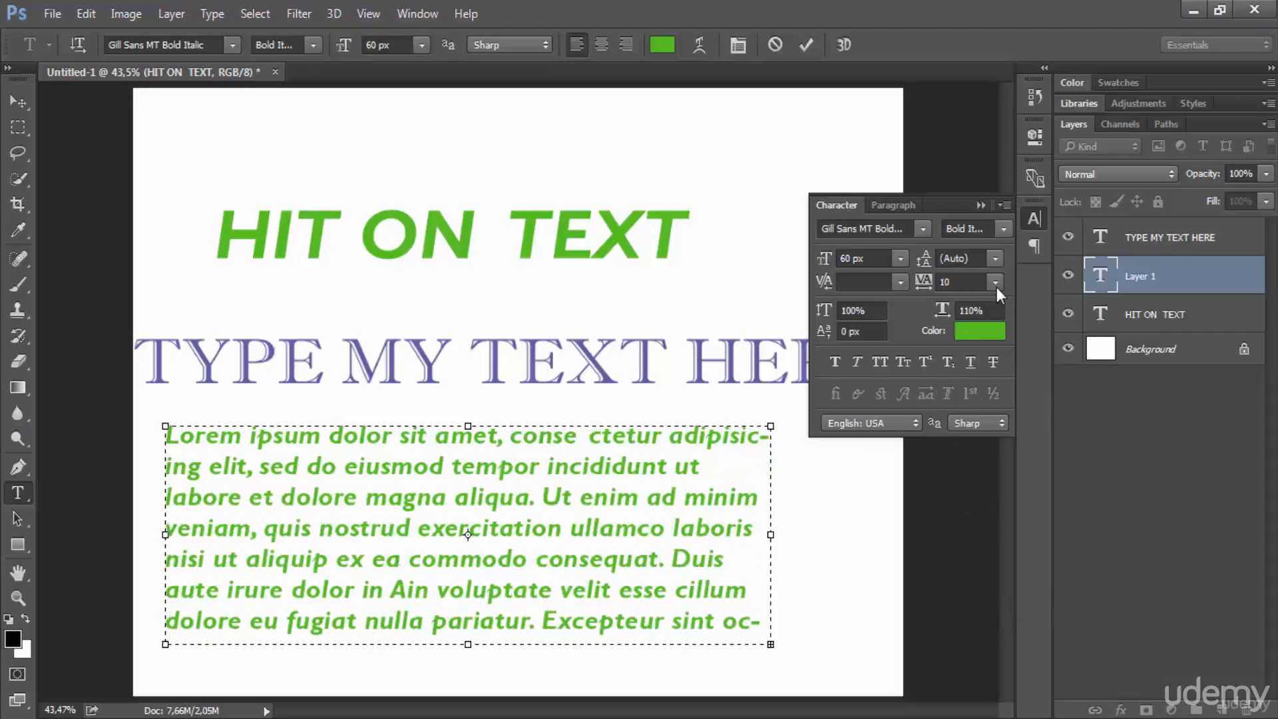
click(997, 293)
click(966, 529)
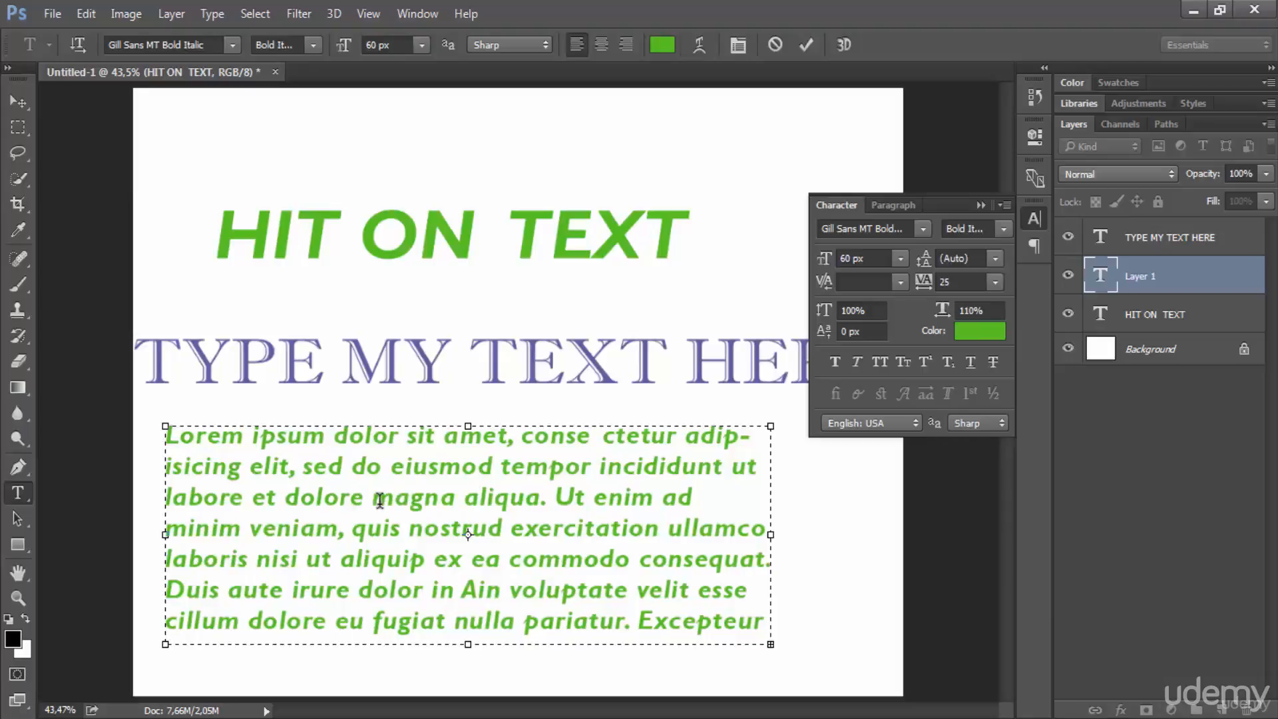
Step: Tighten the paragraph's tracking to -100 and -220, then reset it to 0
click(998, 283)
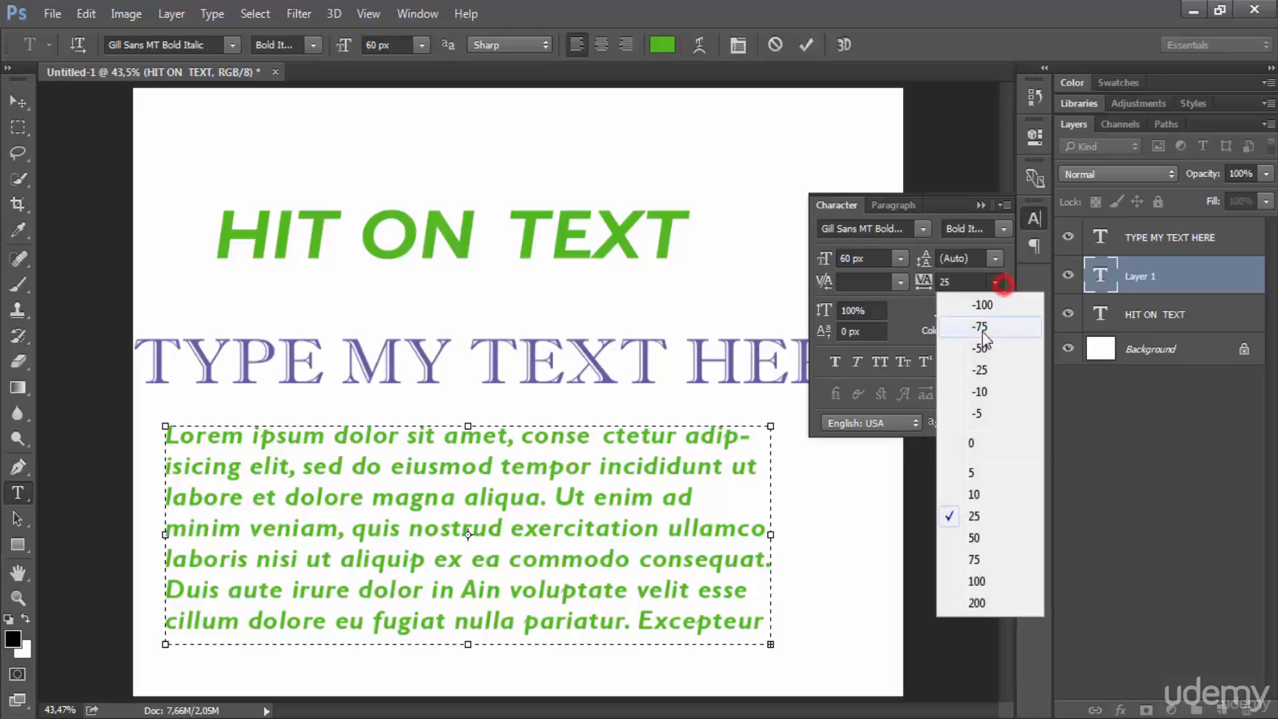
click(982, 305)
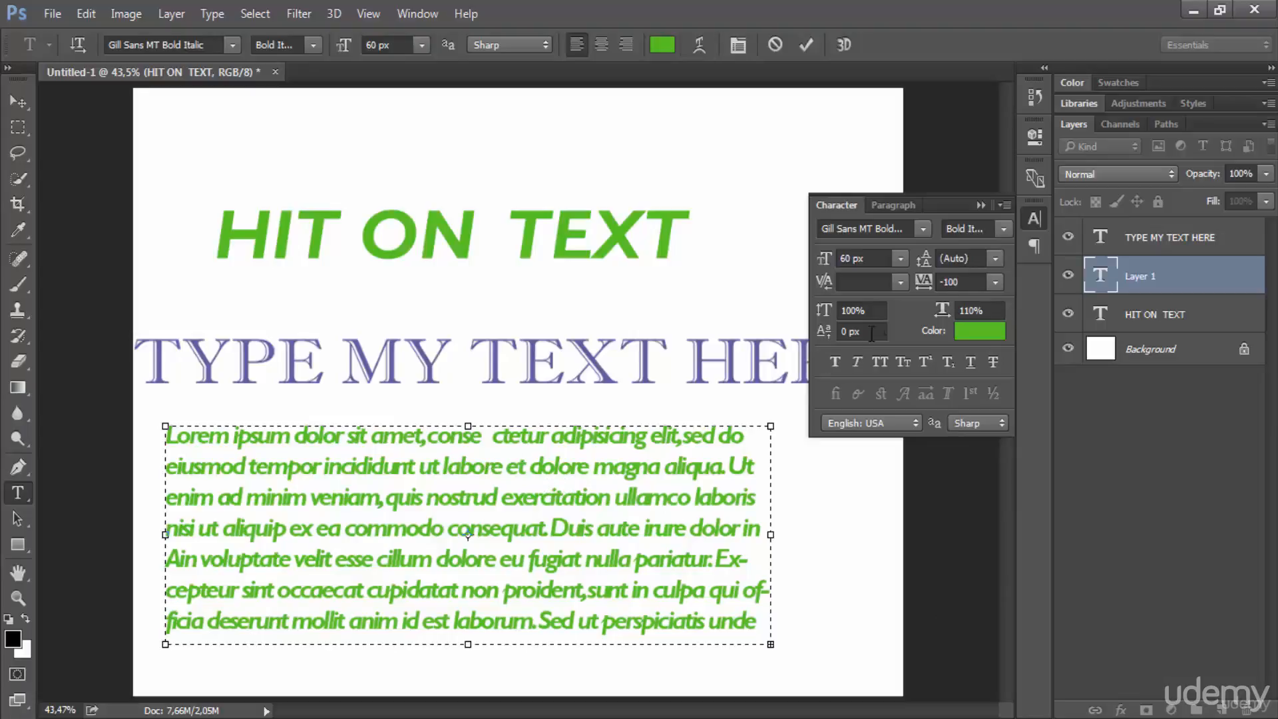
click(945, 282)
mouse_move(944, 284)
mouse_down()
mouse_move(996, 276)
mouse_move(921, 285)
mouse_up()
click(995, 282)
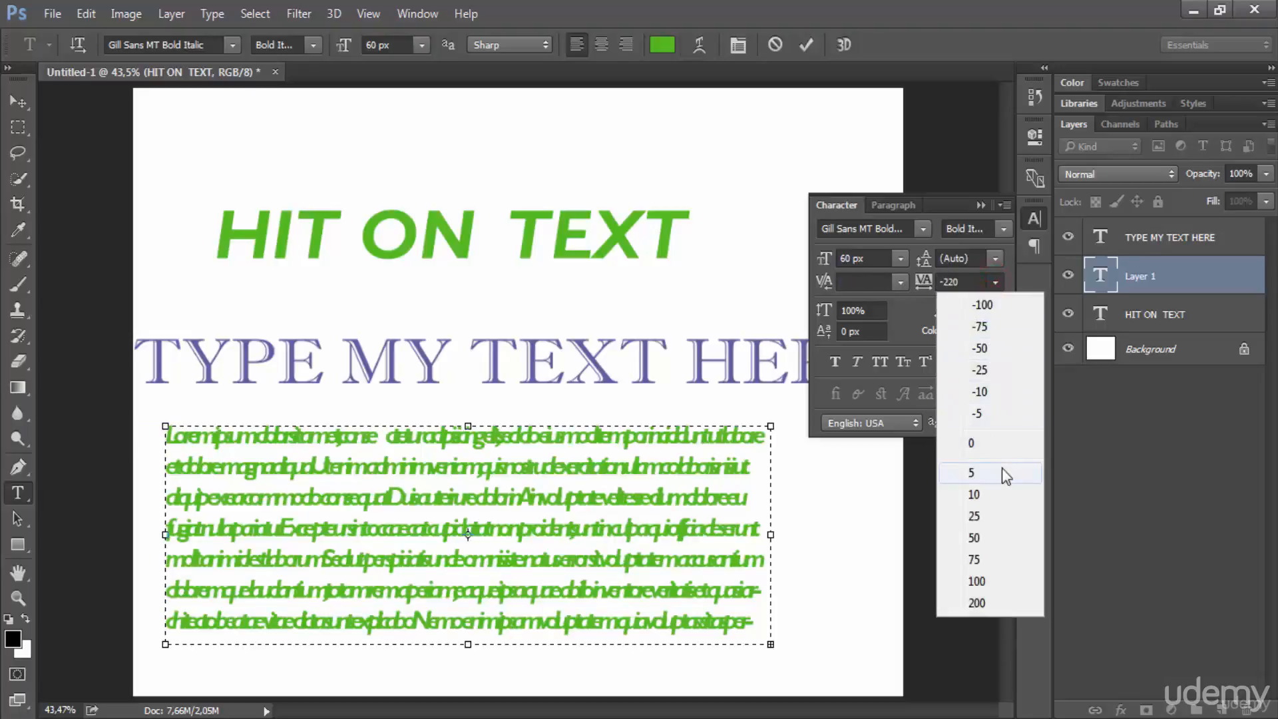
click(989, 442)
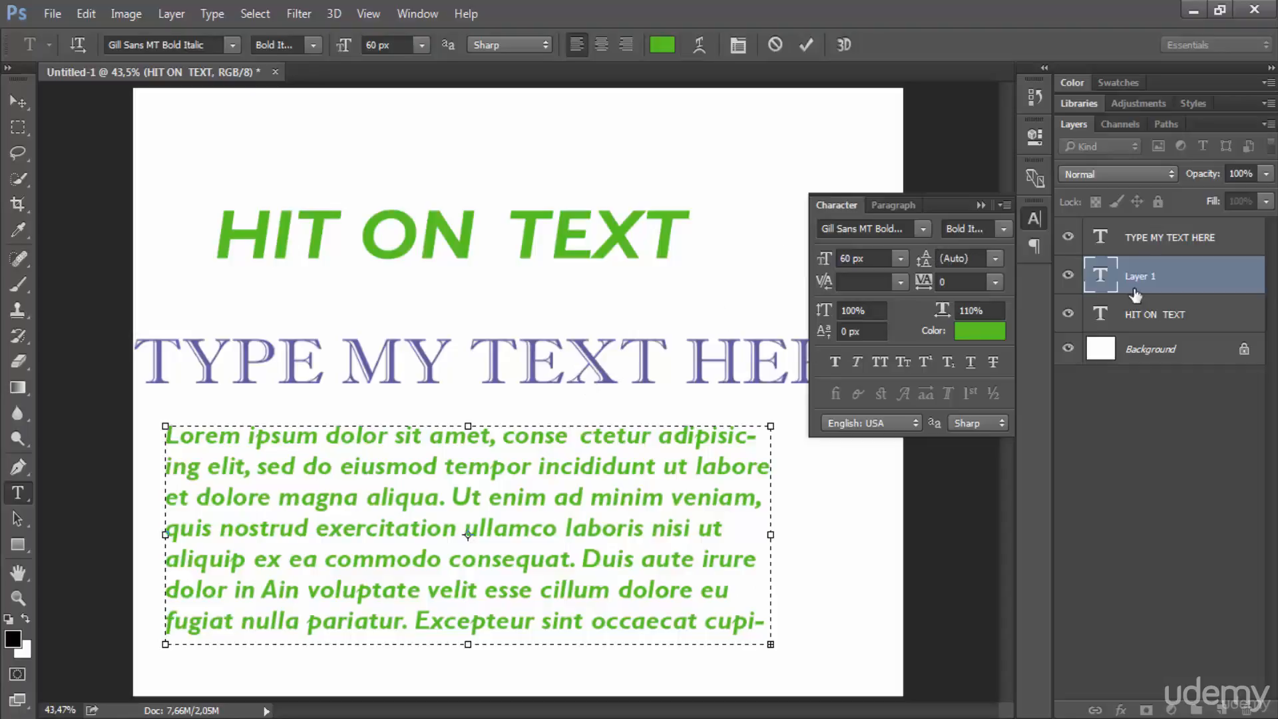
Step: Select the word "TEXT" in the "HIT ON TEXT" layer and scale it to 174% vertically and 154% horizontally
click(1158, 314)
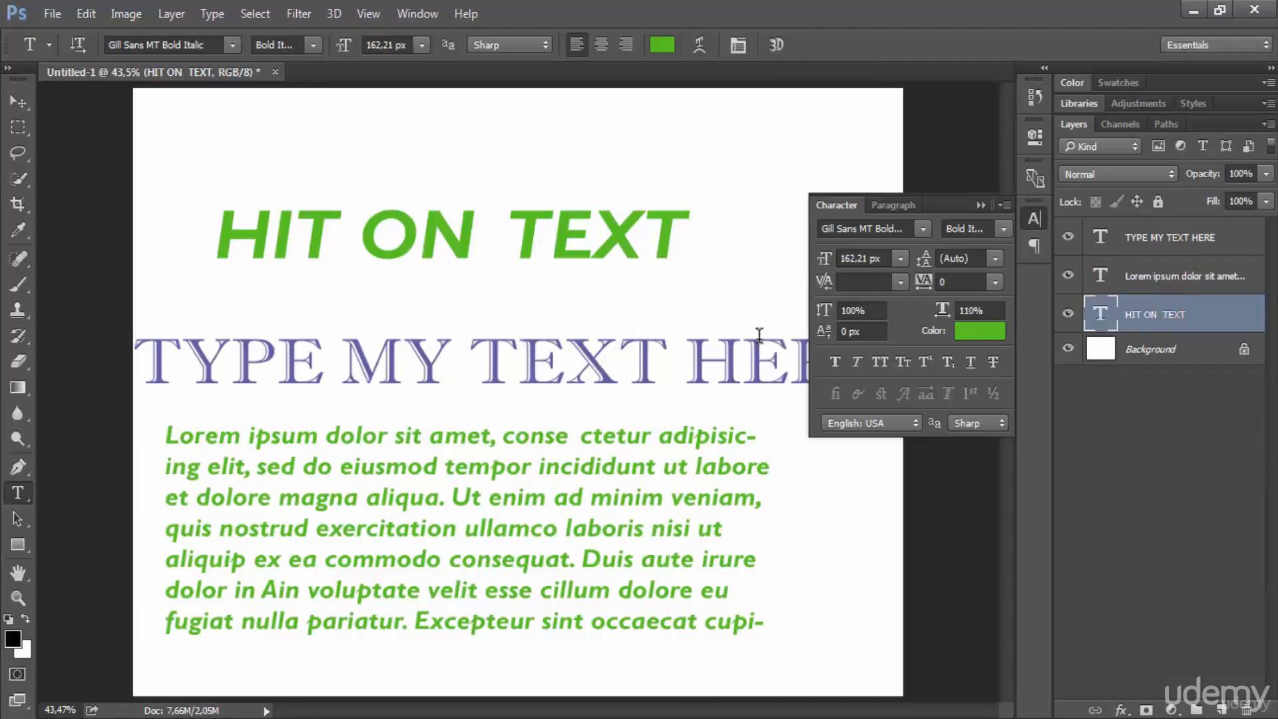
double_click(591, 210)
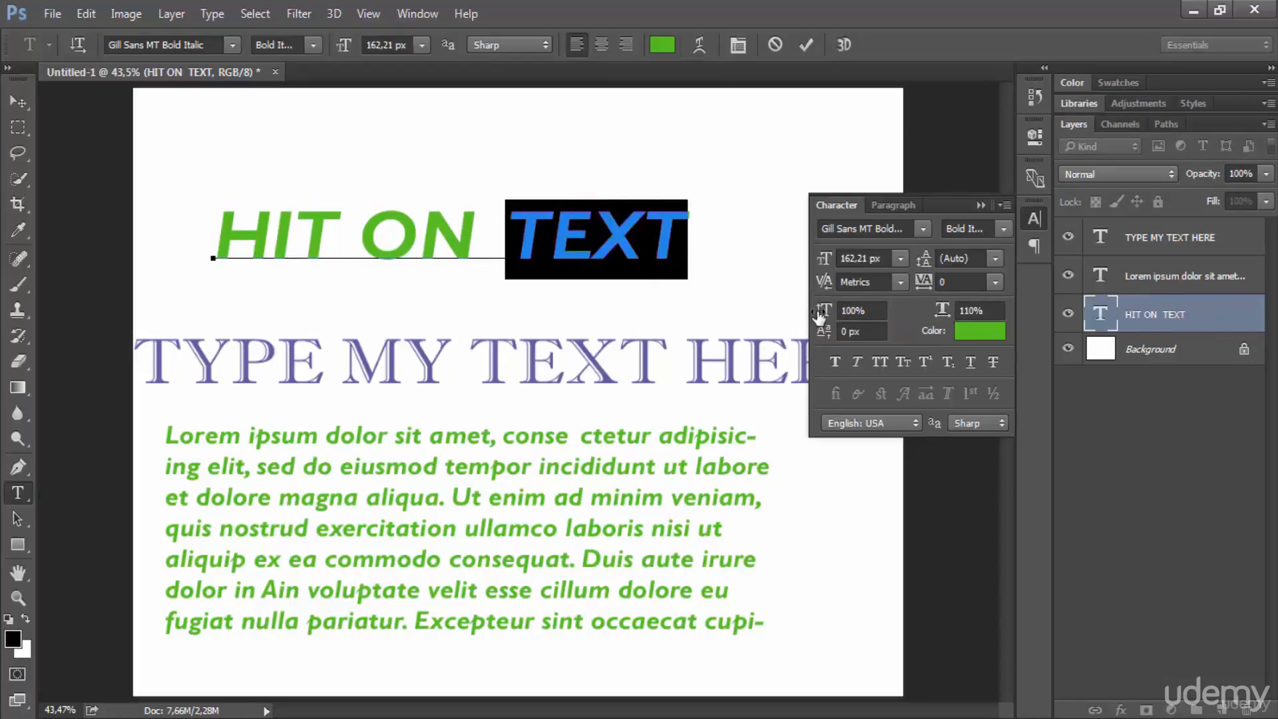
drag(823, 311, 991, 316)
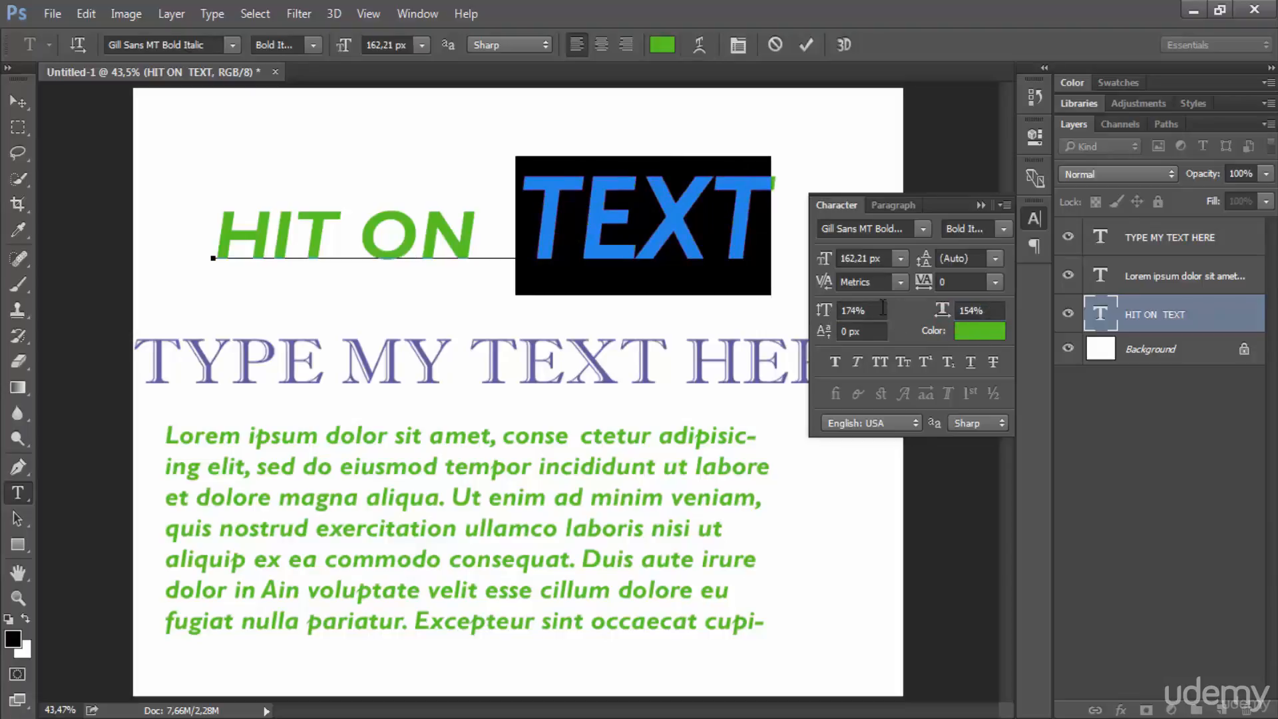
Step: Set the vertical scale of the selected word "TEXT" to 100%
click(854, 305)
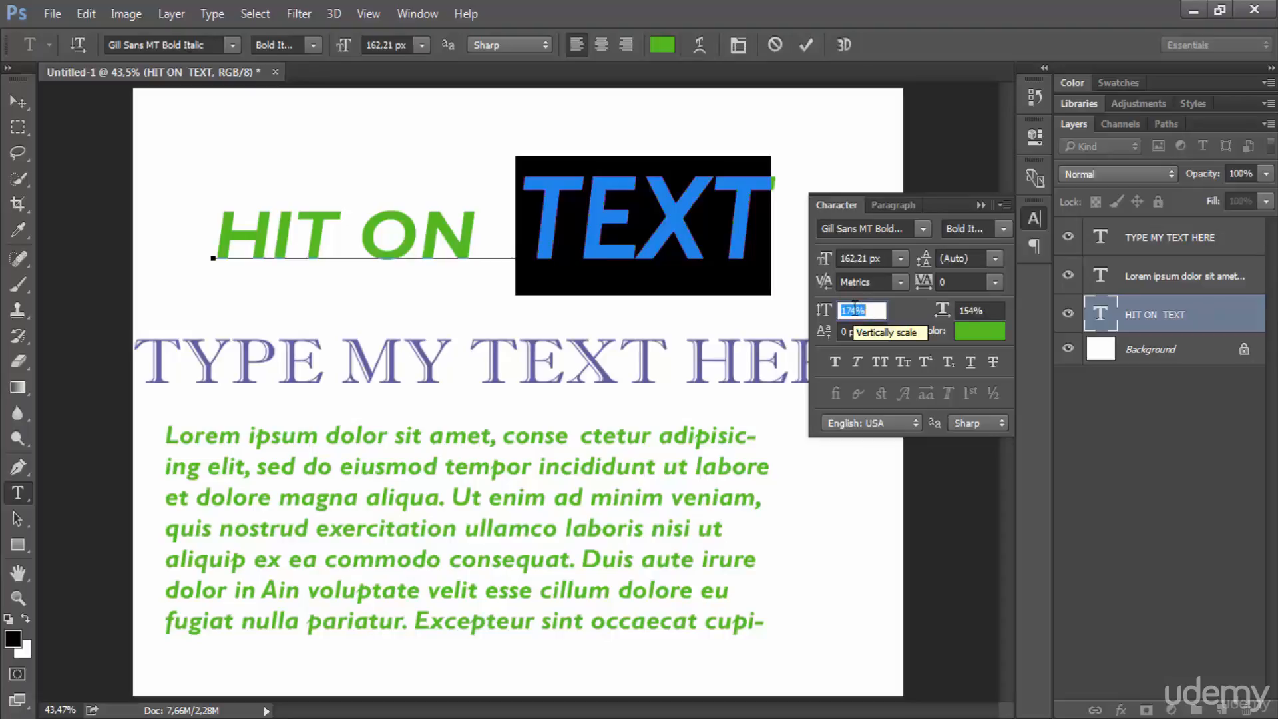
text(100)
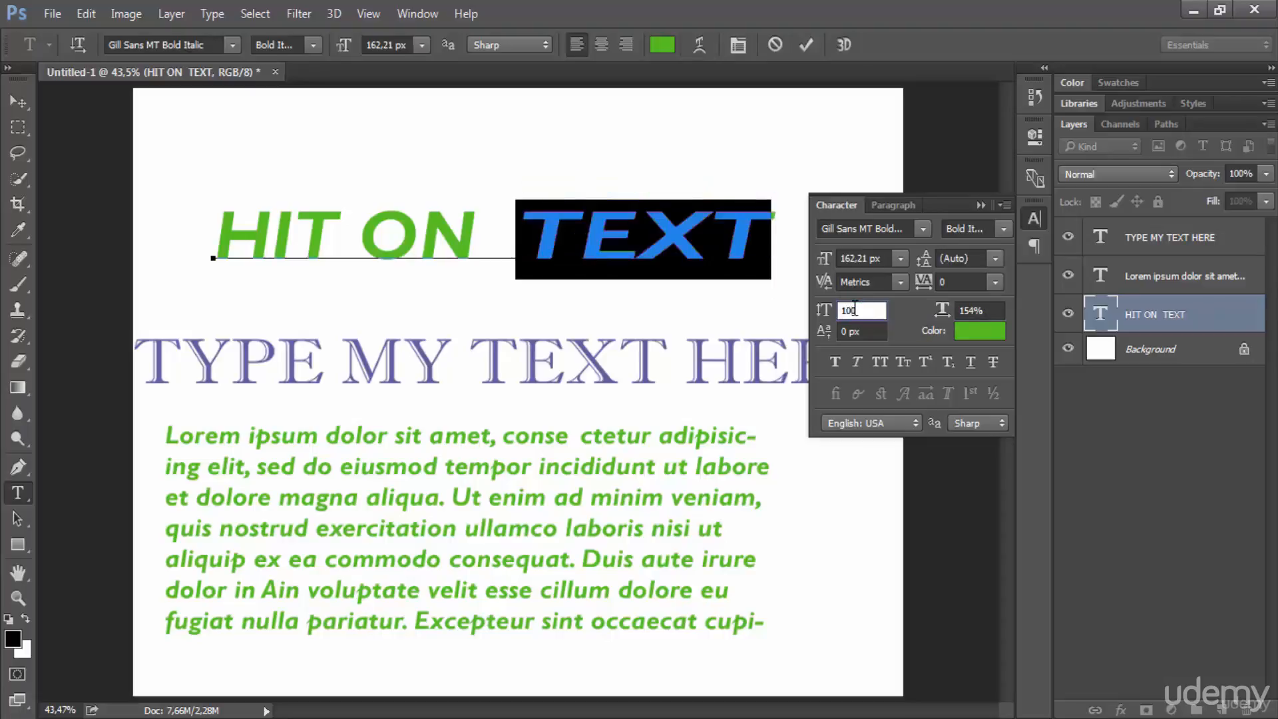
key(Return)
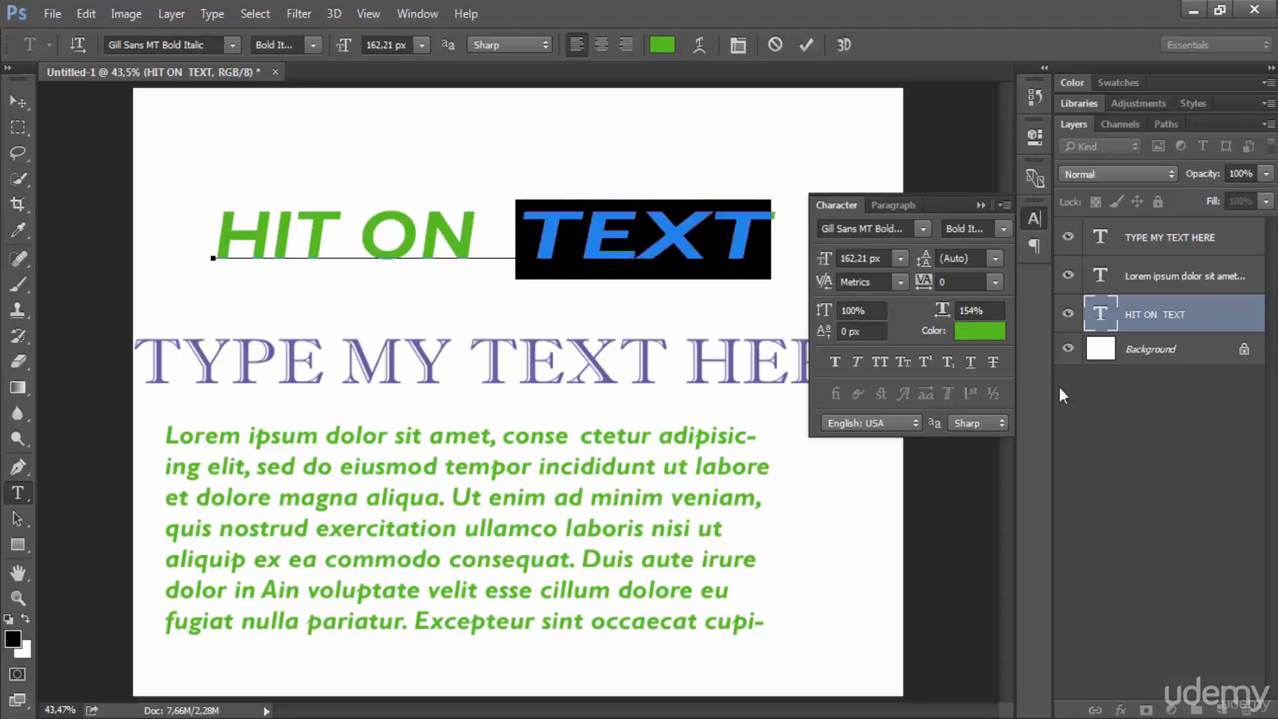
Step: Set the horizontal scale of the selected word "TEXT" to 100%
click(969, 304)
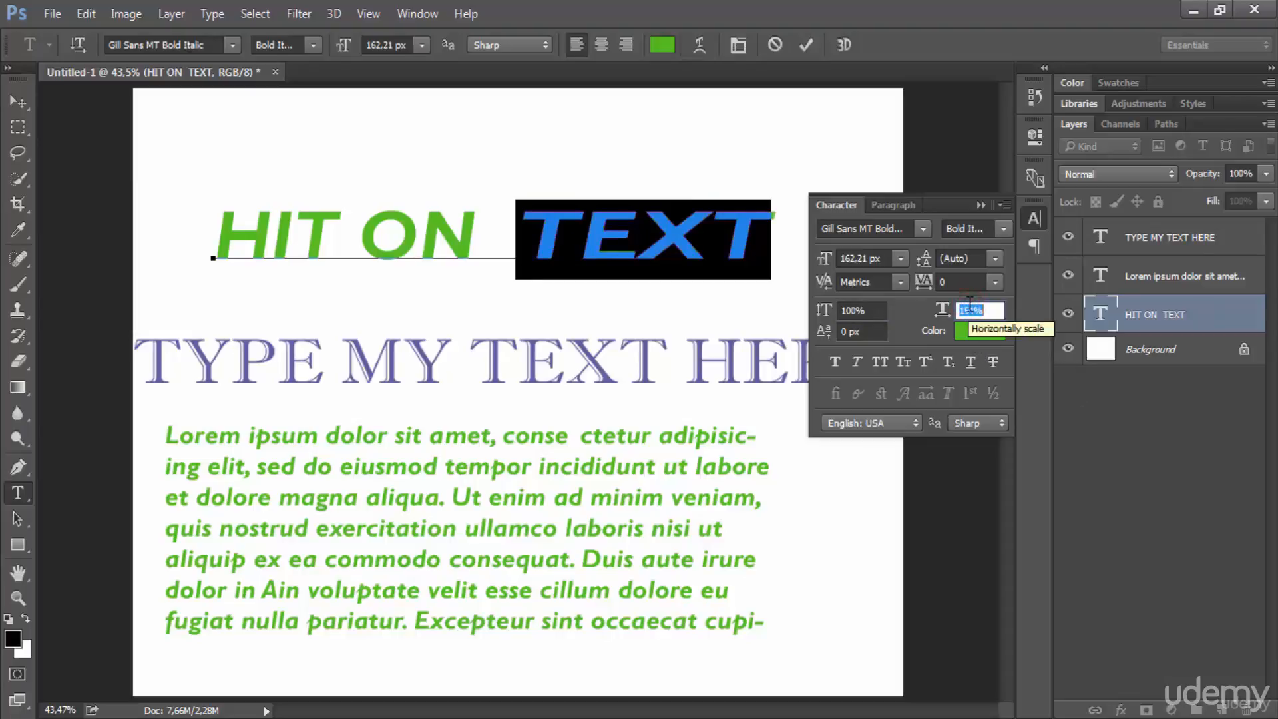
text(100)
key(Return)
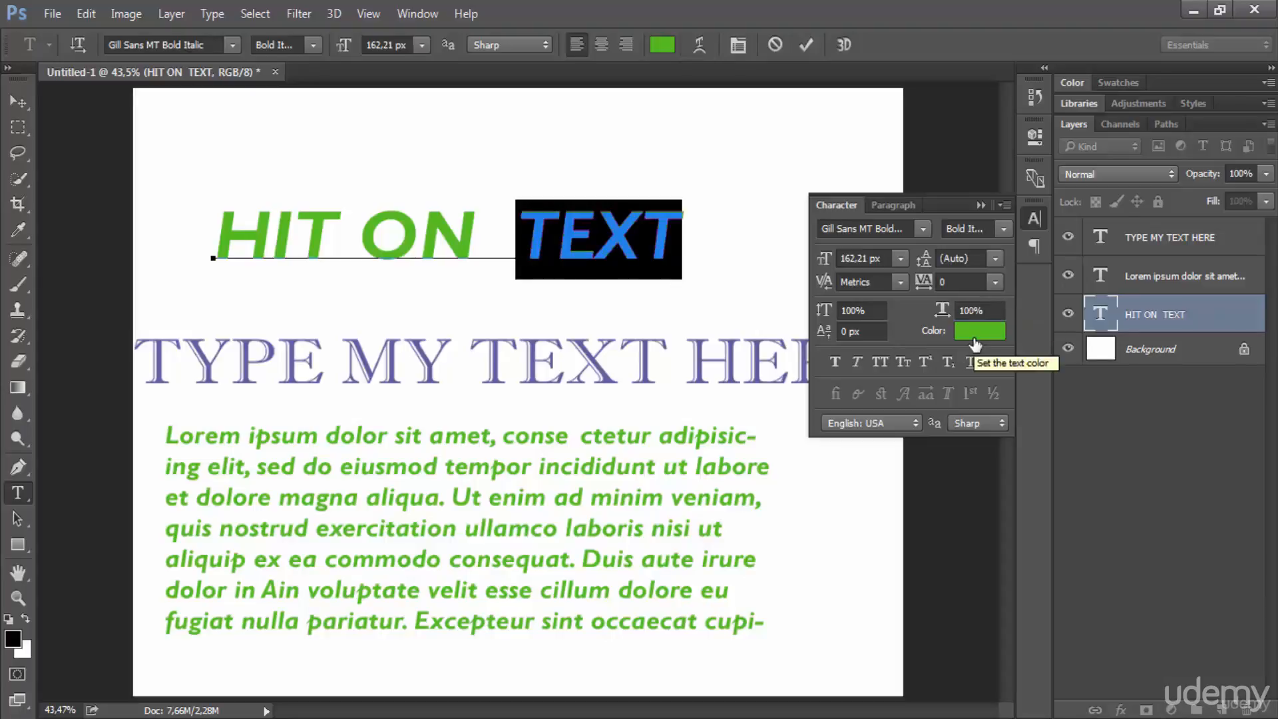
Step: Change the colour of the selected word "TEXT" to blue #1f54b6 and deselect it
click(973, 333)
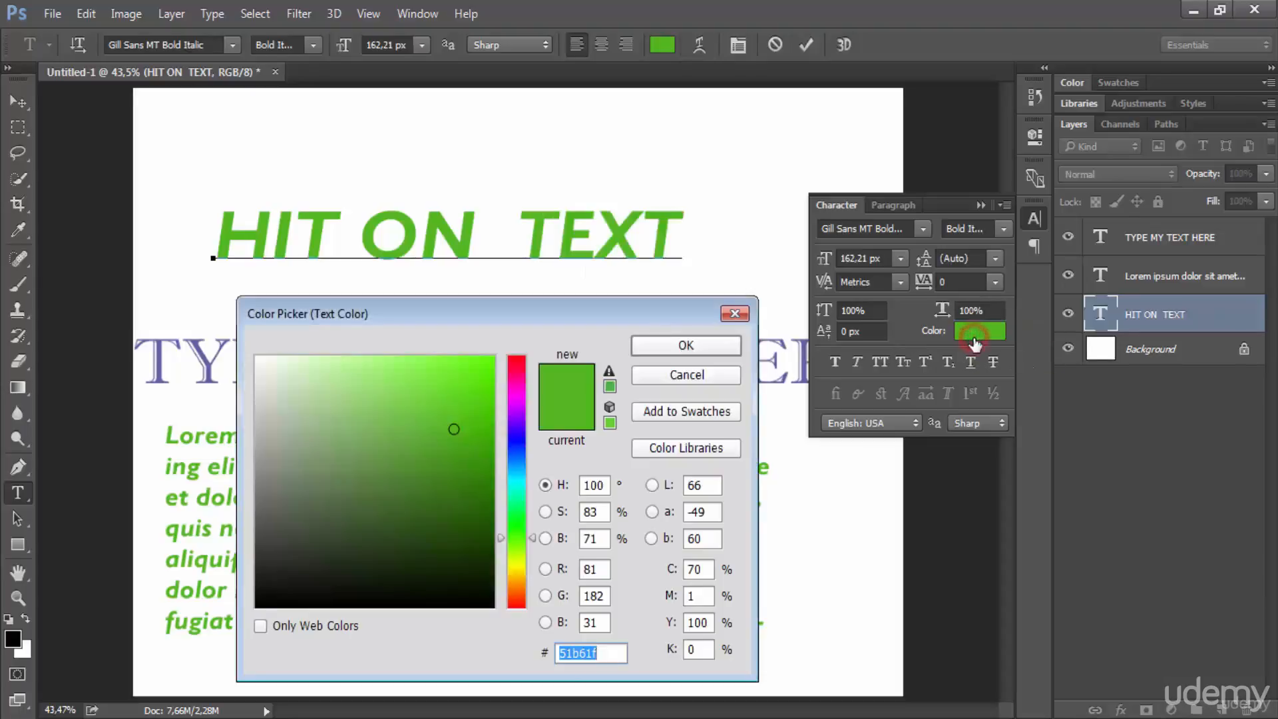
click(517, 456)
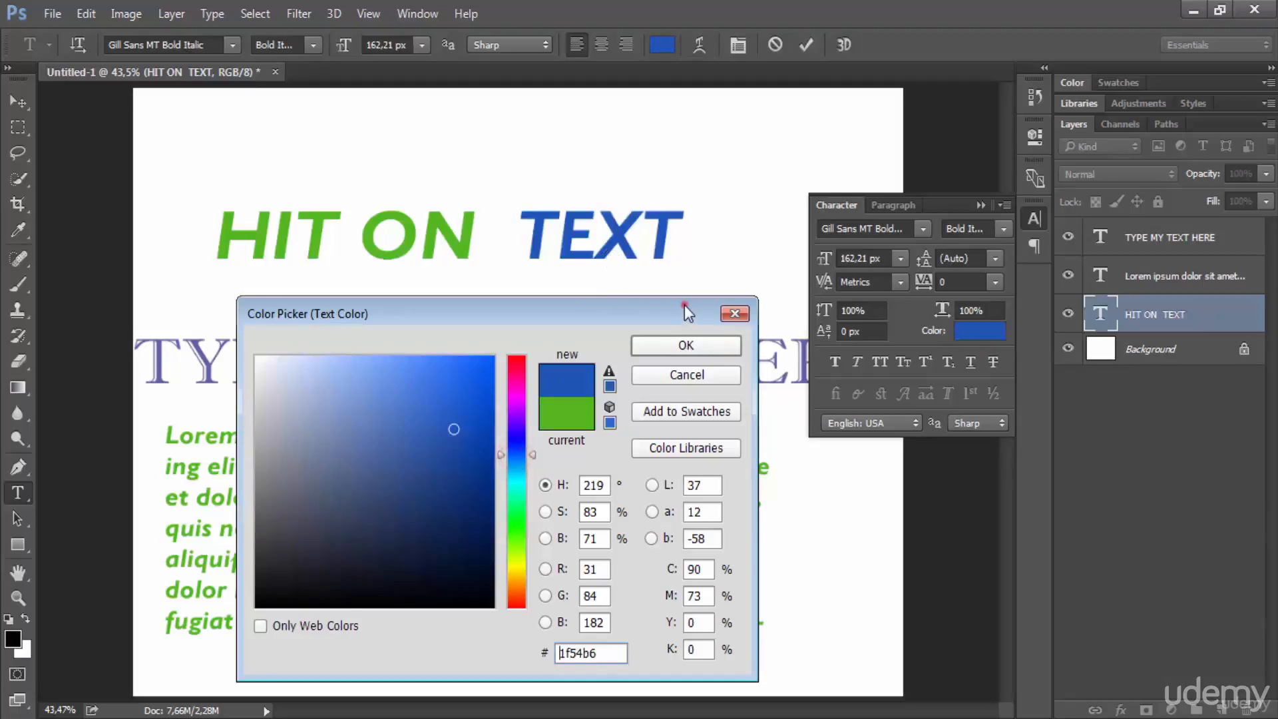
drag(684, 304, 715, 303)
click(744, 337)
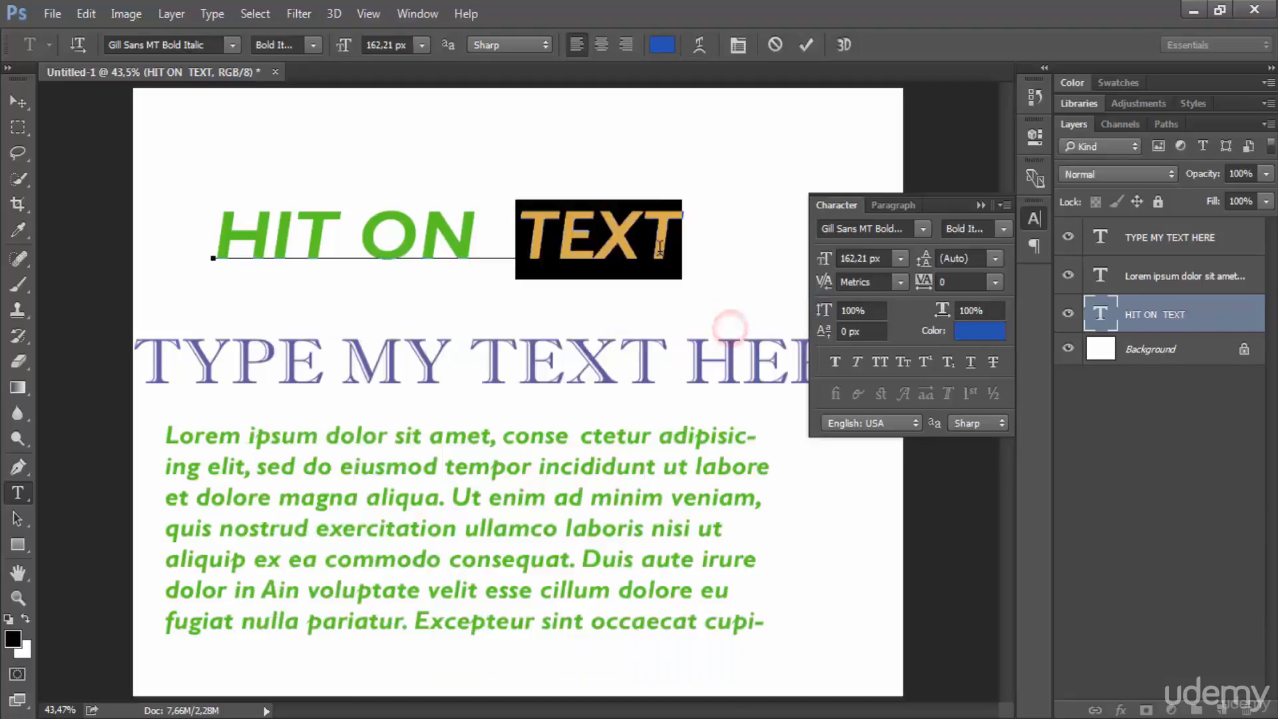
click(499, 233)
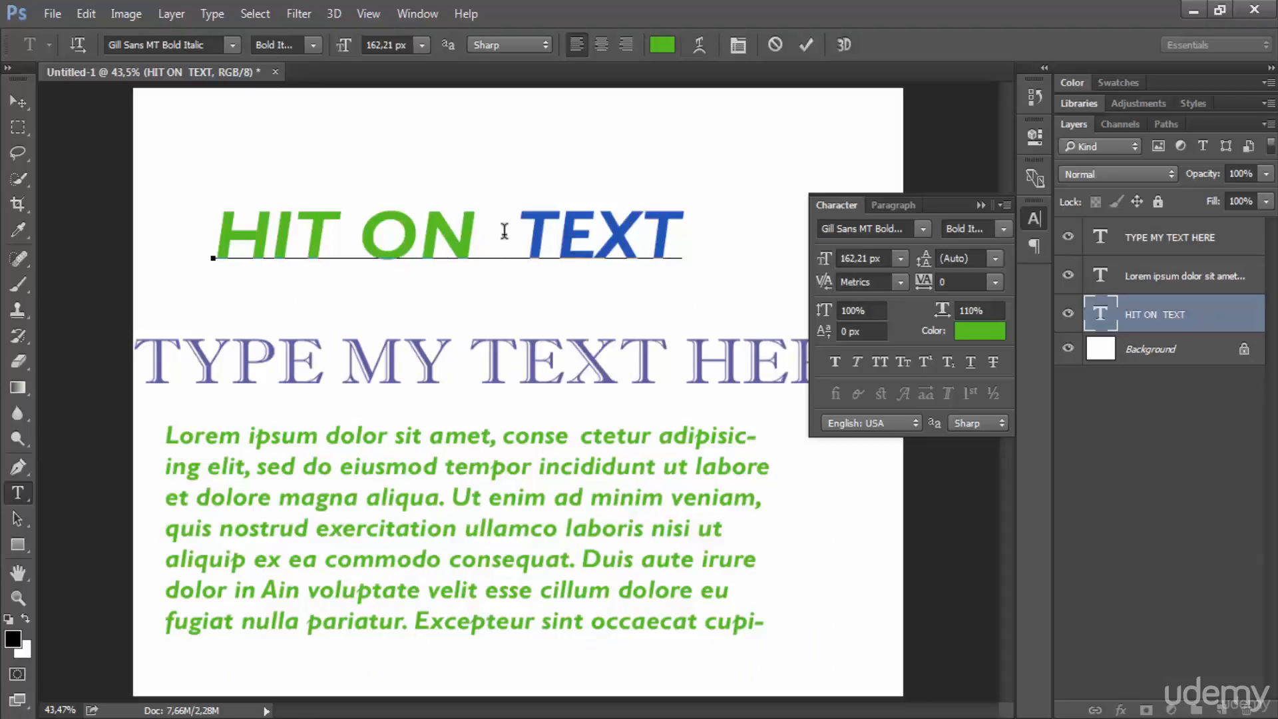
Step: Select the word "ON", try it at 9 px, and format it in Goudy Old Style Bold at 36 px
click(378, 235)
drag(378, 235, 473, 237)
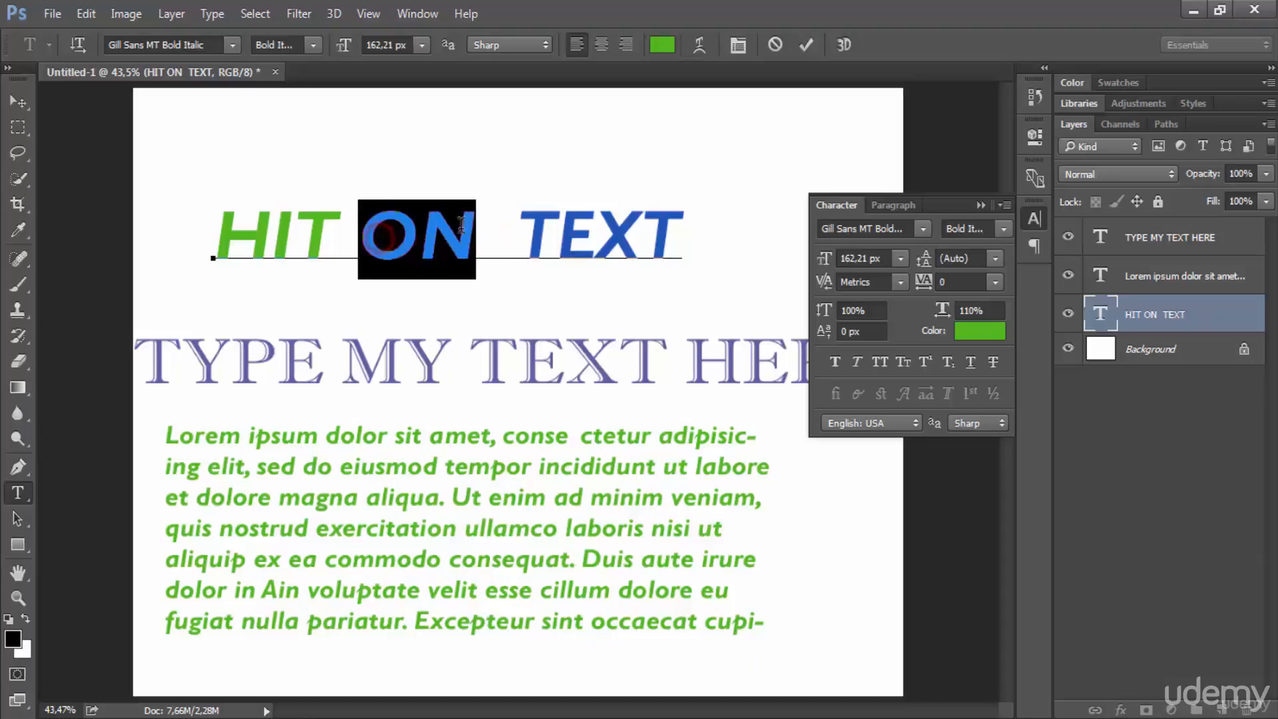
click(421, 45)
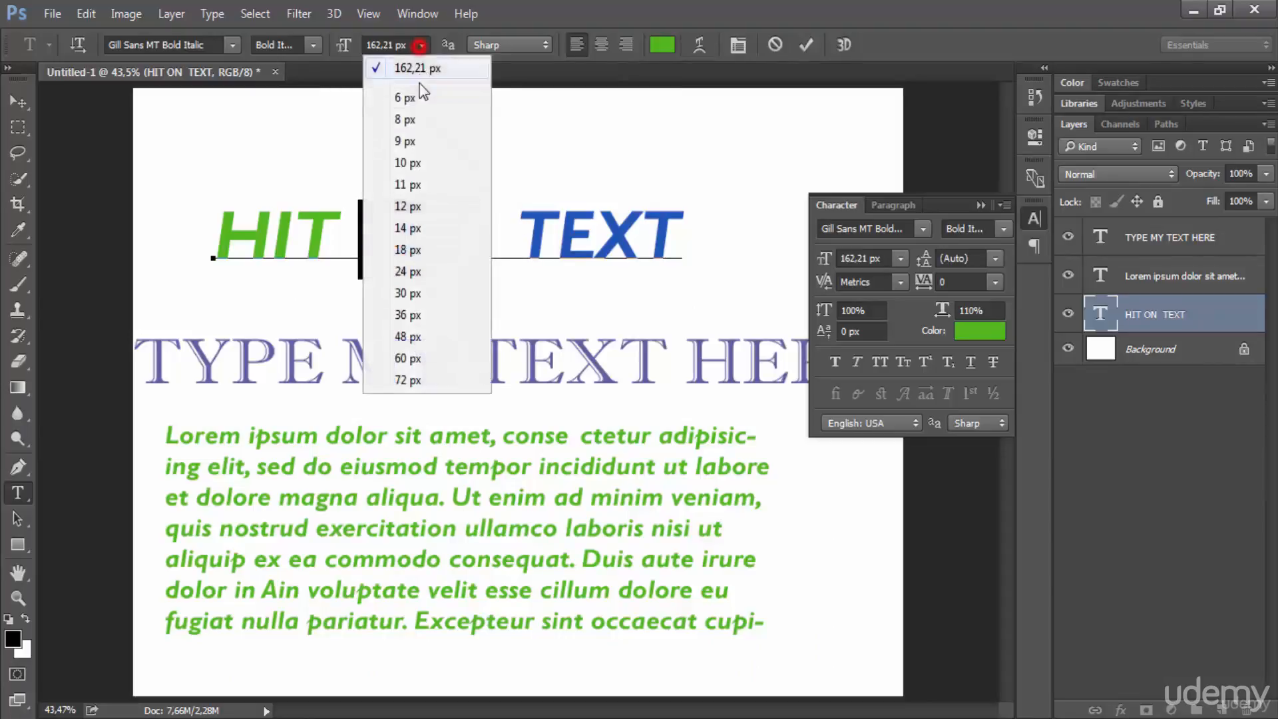
click(416, 136)
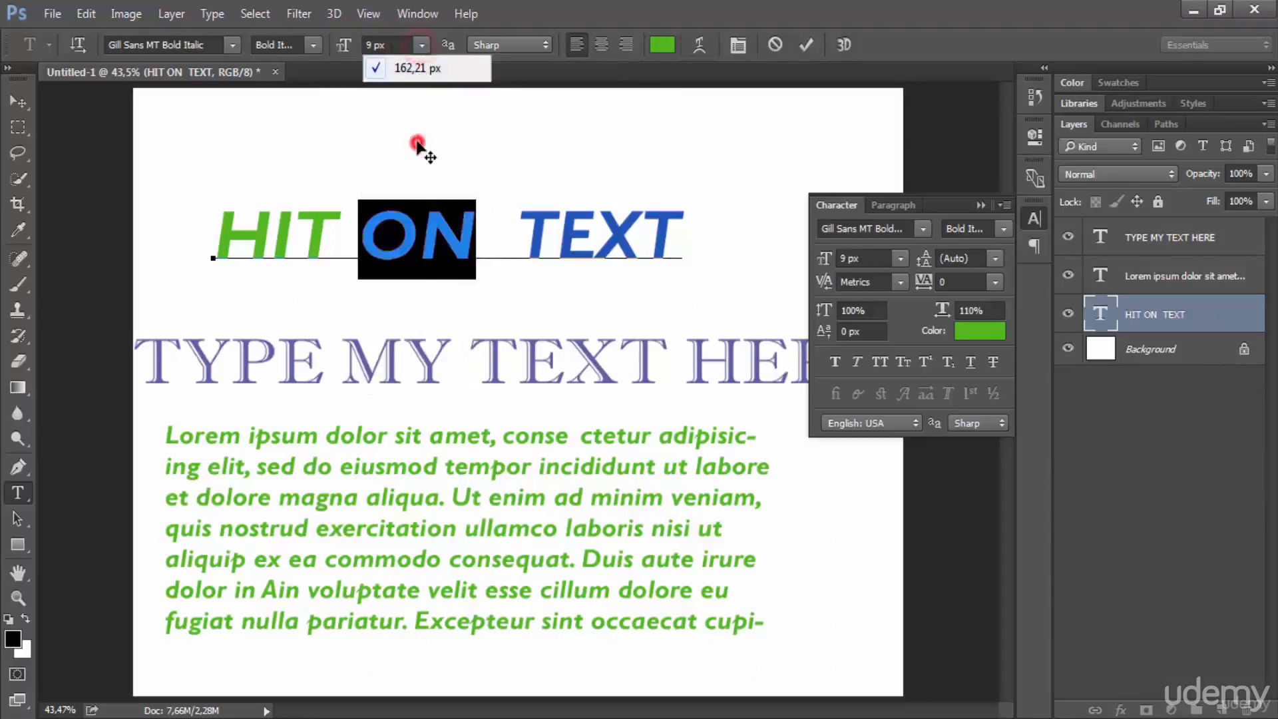
click(421, 46)
click(414, 306)
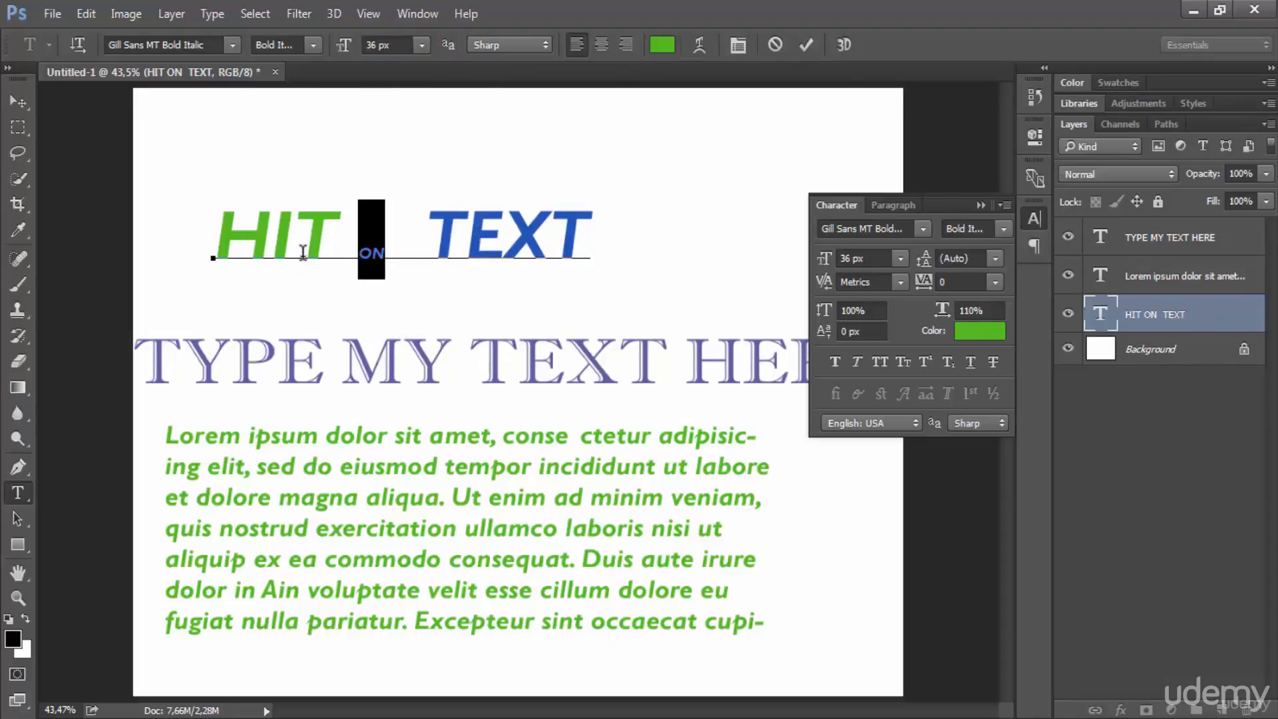
click(226, 44)
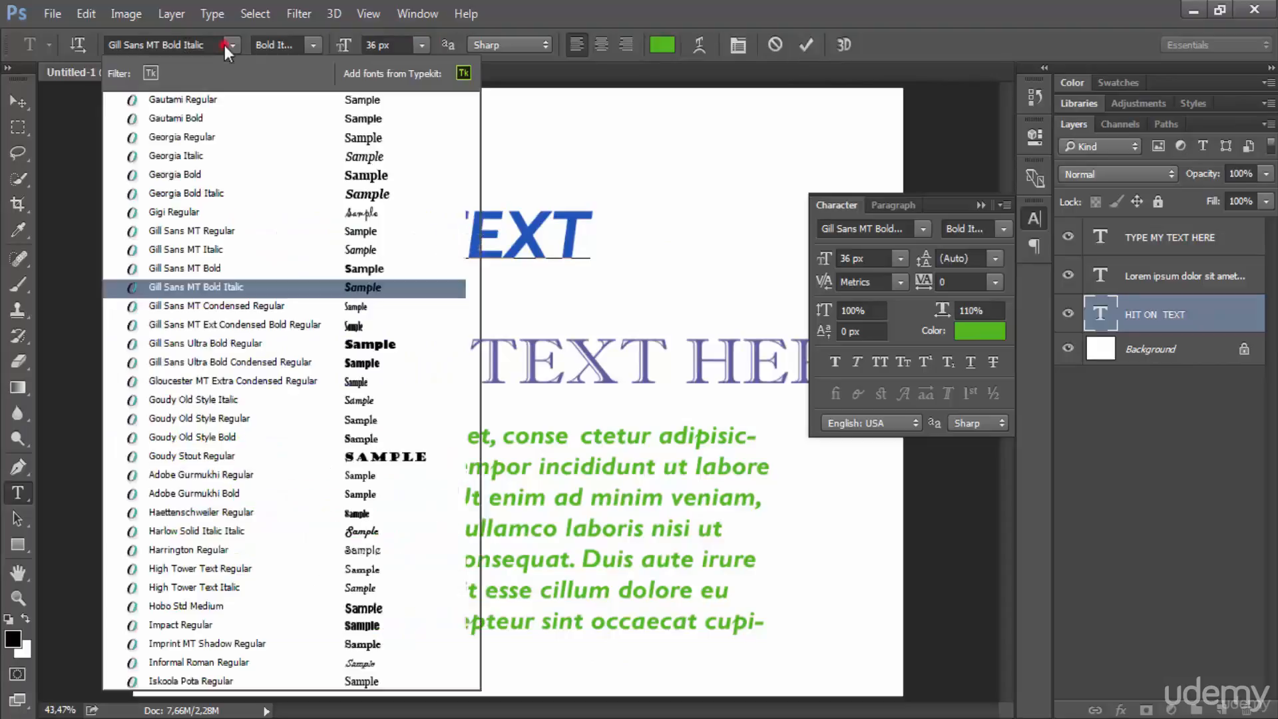
click(211, 439)
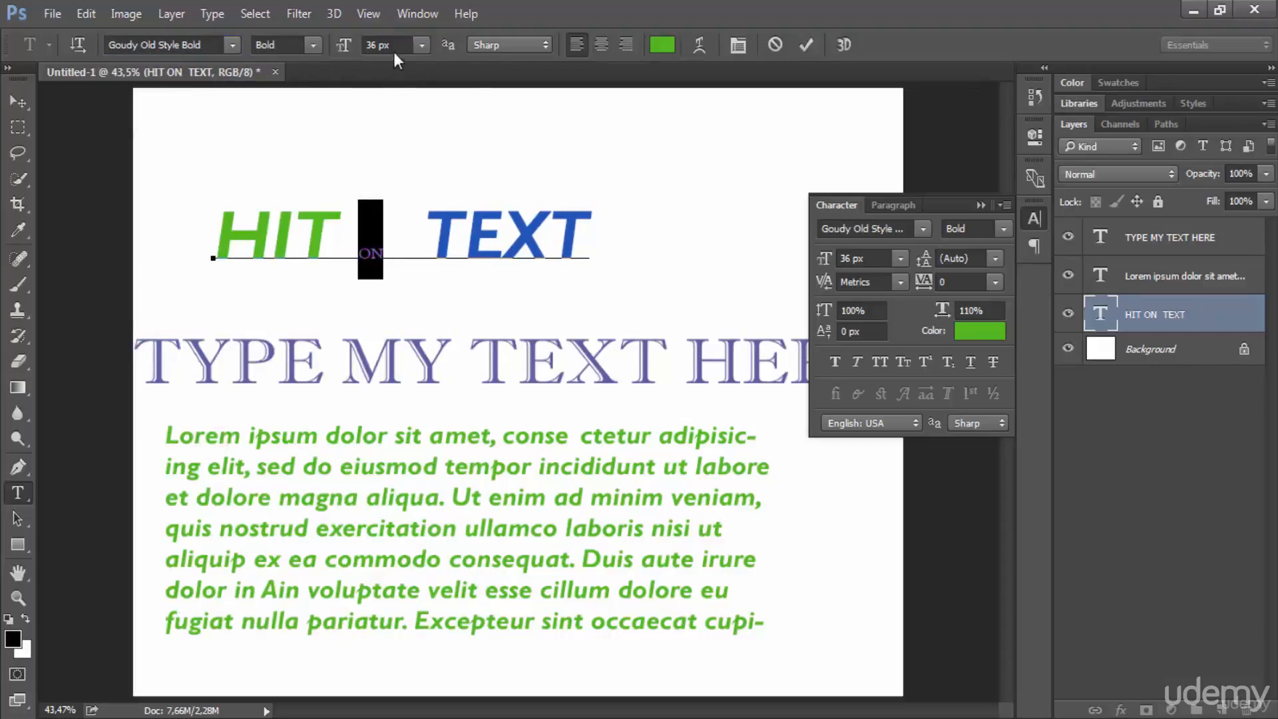
Step: Try centre alignment on the "HIT ON TEXT" heading and restore left alignment
click(603, 46)
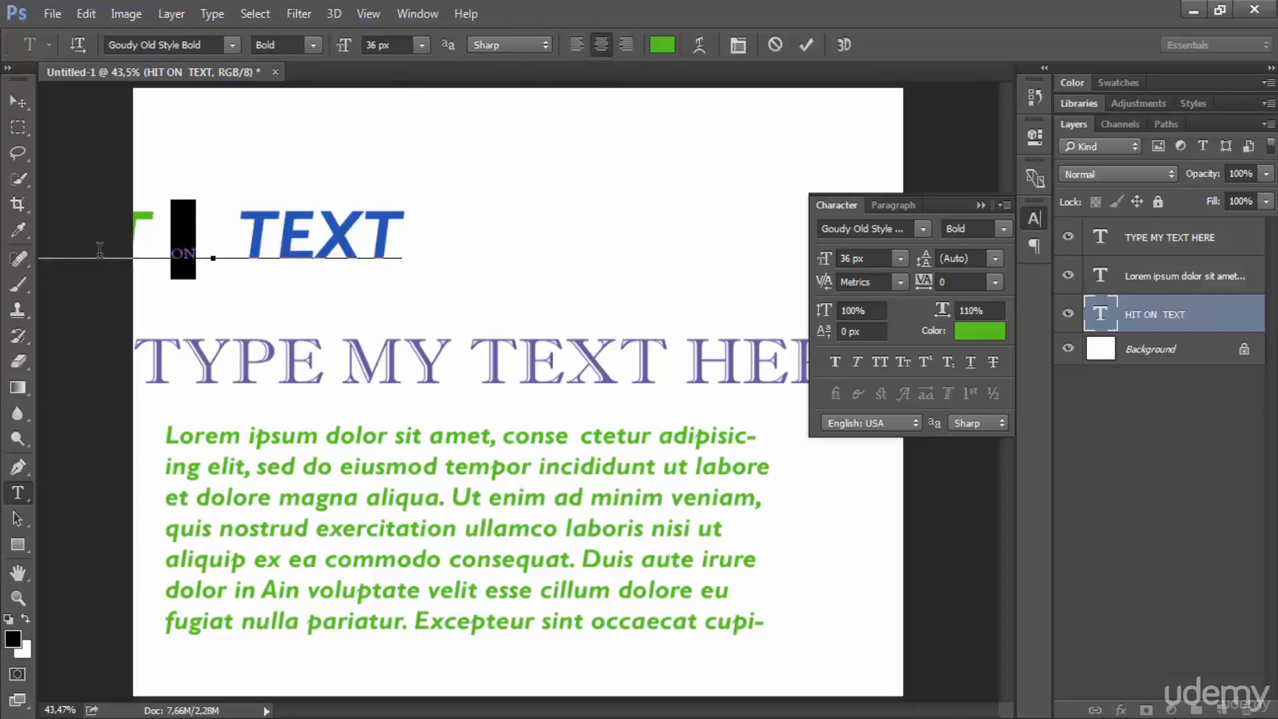
click(580, 50)
click(518, 234)
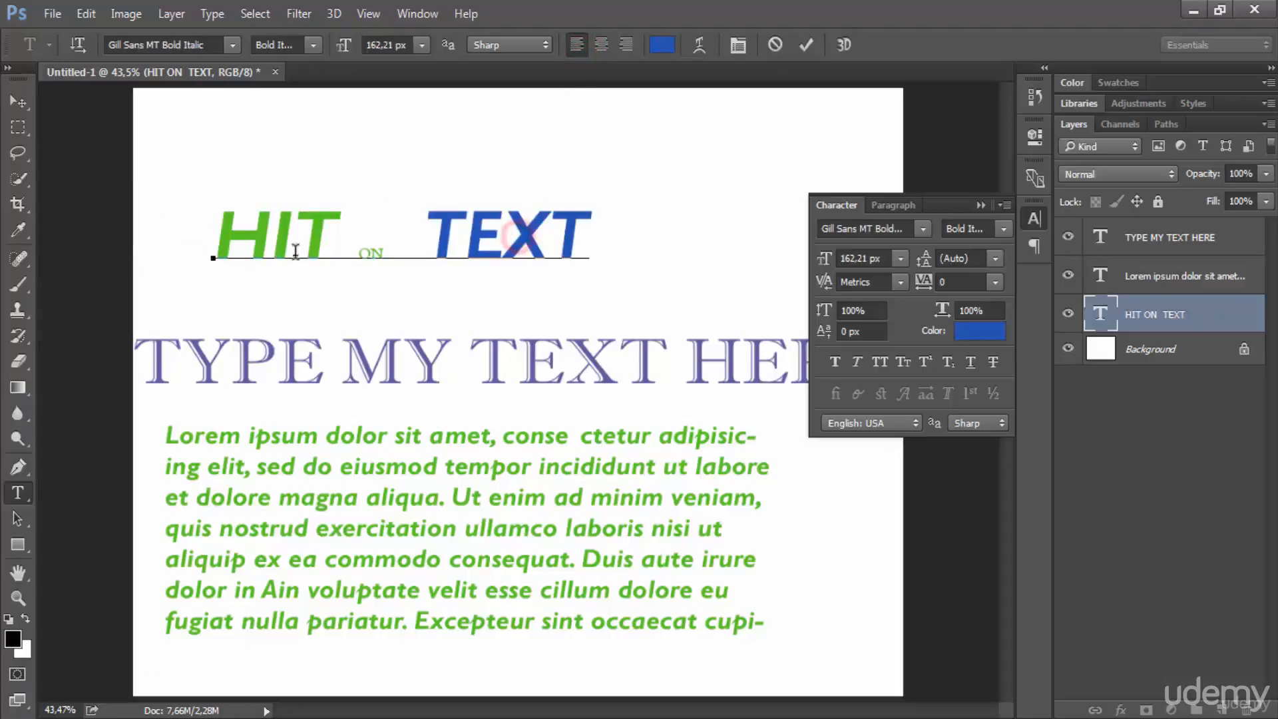
Step: Select the word "HIT" and change its colour to dark grey #292e26
double_click(245, 220)
click(950, 331)
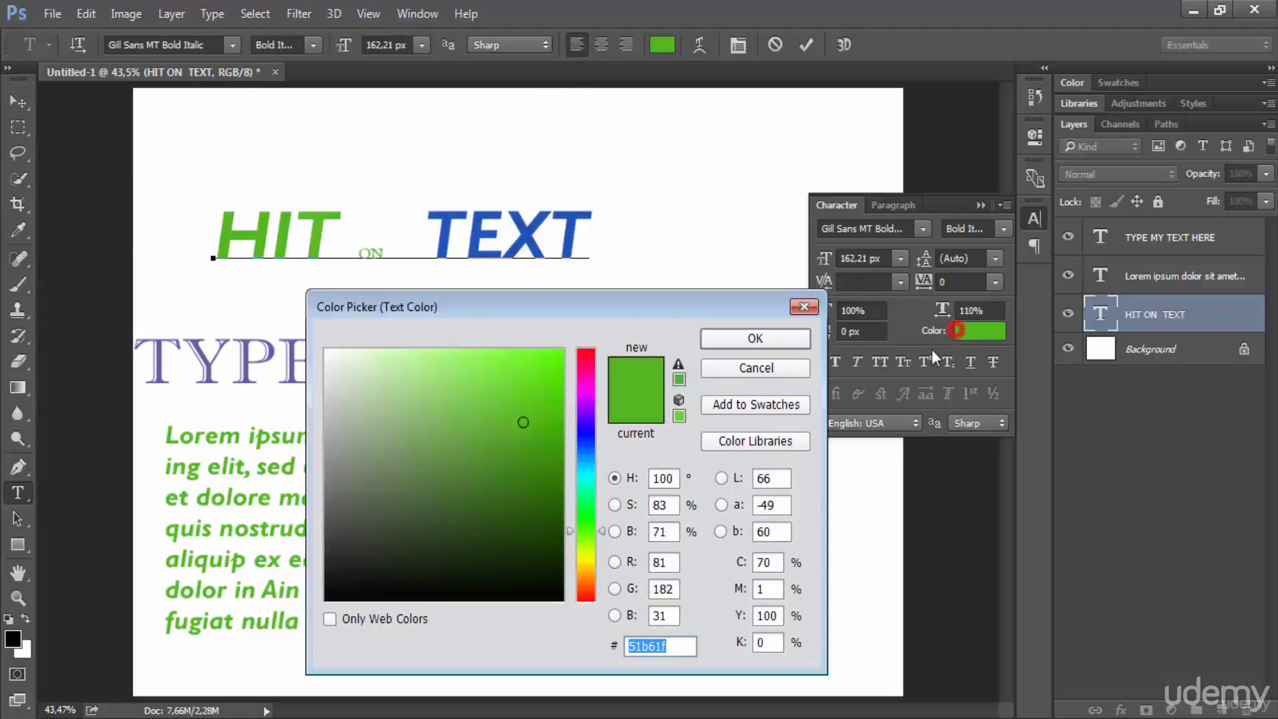
click(366, 555)
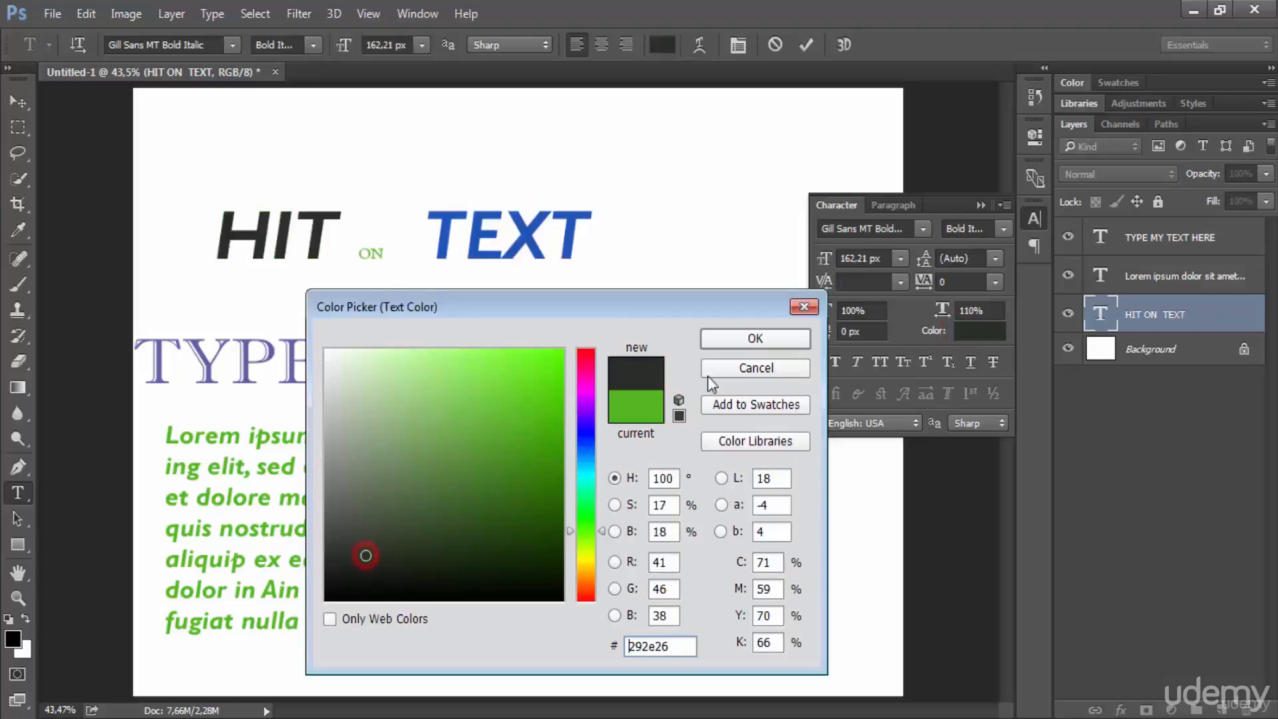
click(724, 338)
Step: Deselect the word "HIT", hide the Character settings, and commit the edits to the "HIT ON TEXT" heading
click(475, 235)
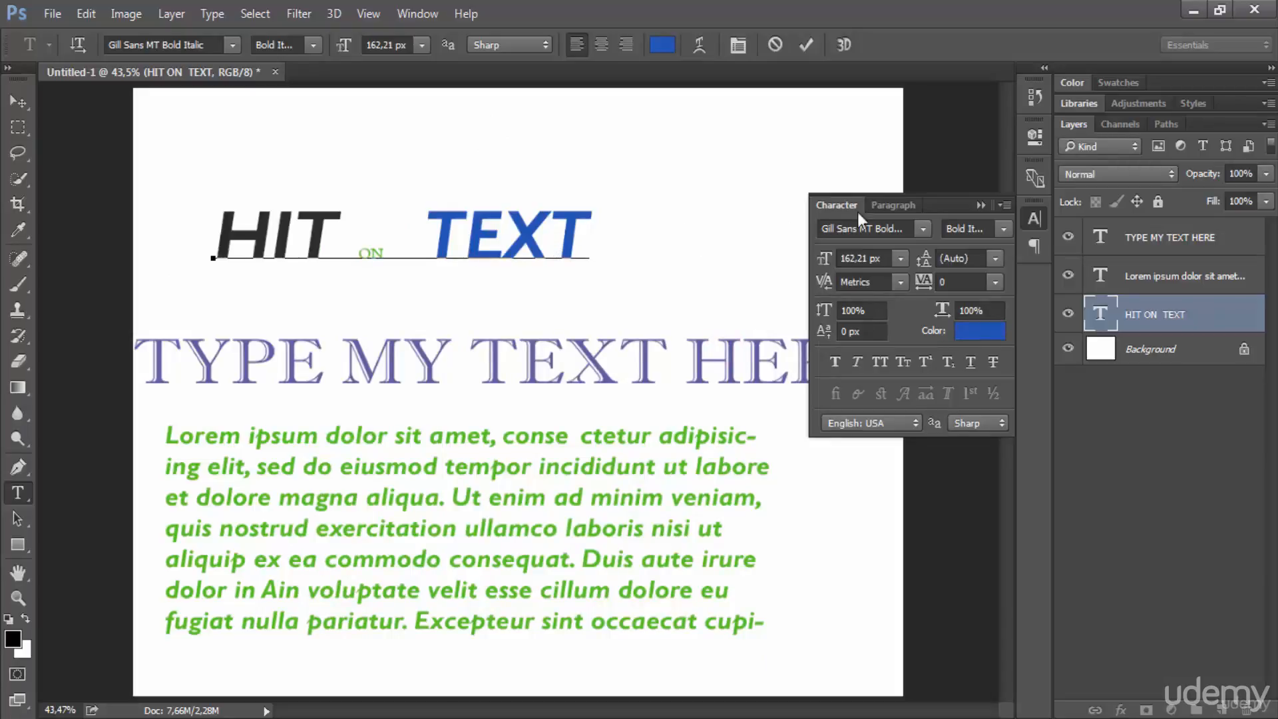
click(975, 207)
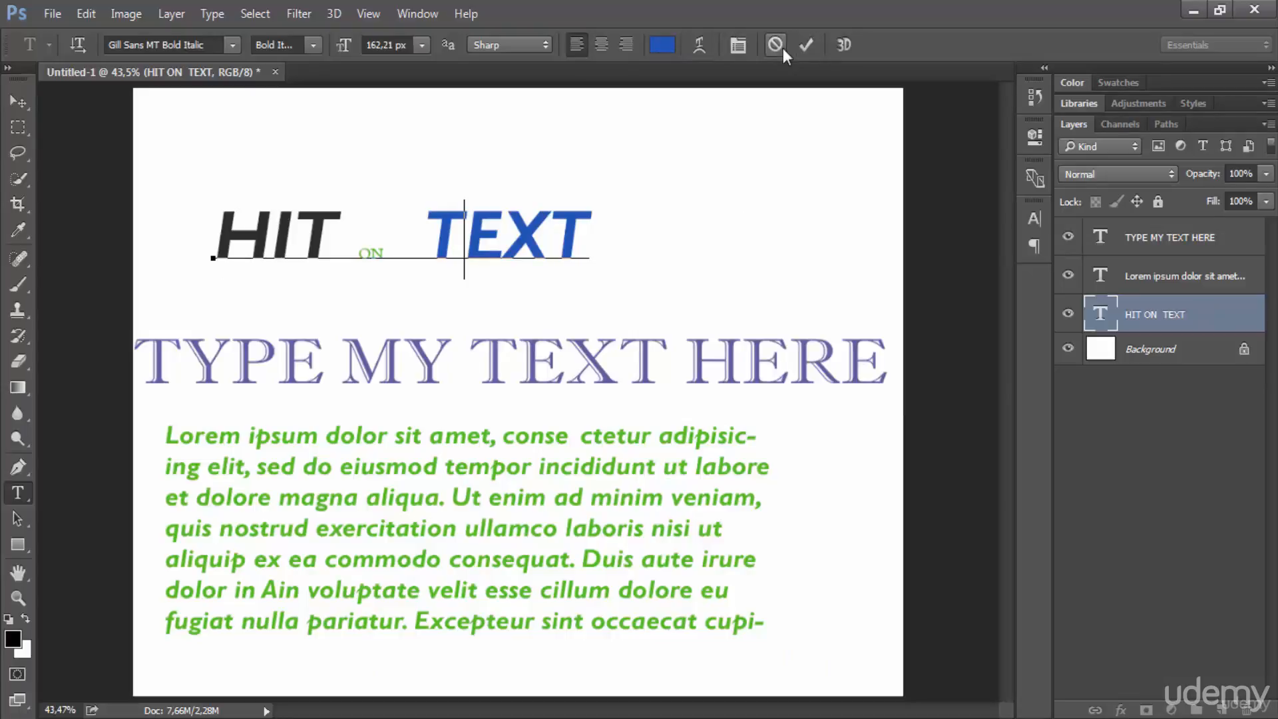
click(811, 46)
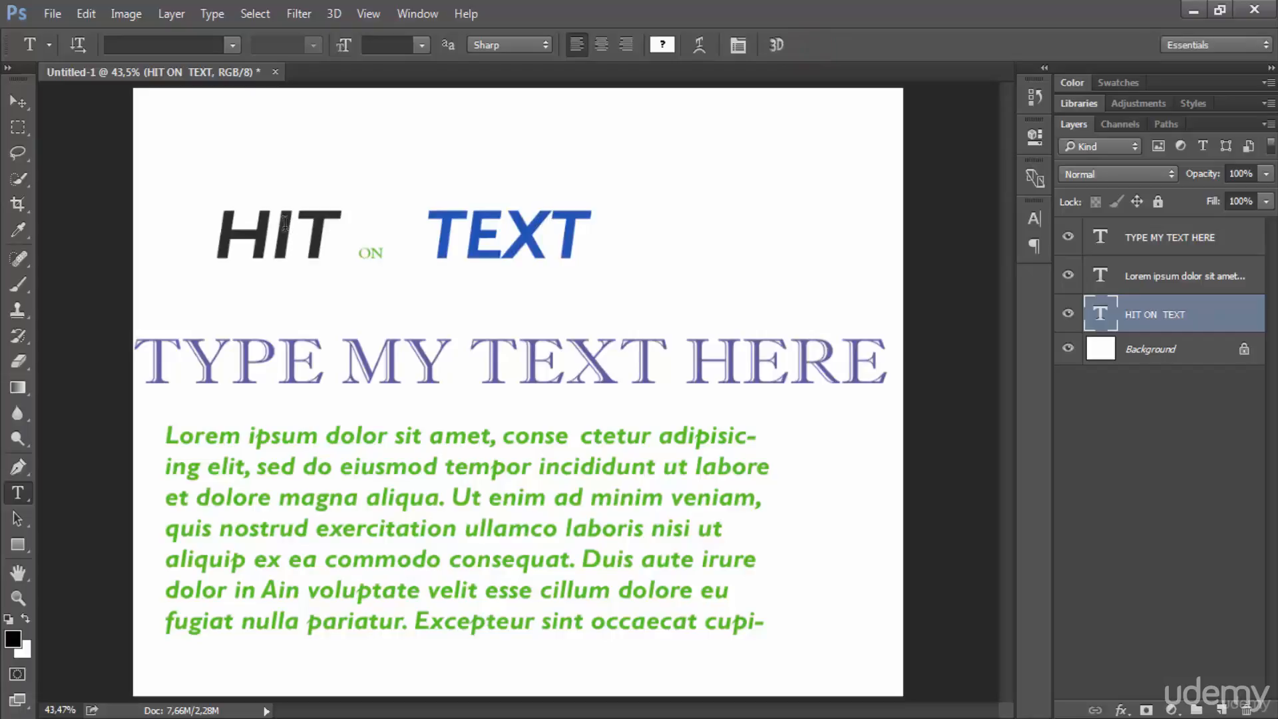
Step: Make the "TYPE MY TEXT HERE" text layer active
click(550, 227)
key(Escape)
click(1161, 266)
click(1164, 252)
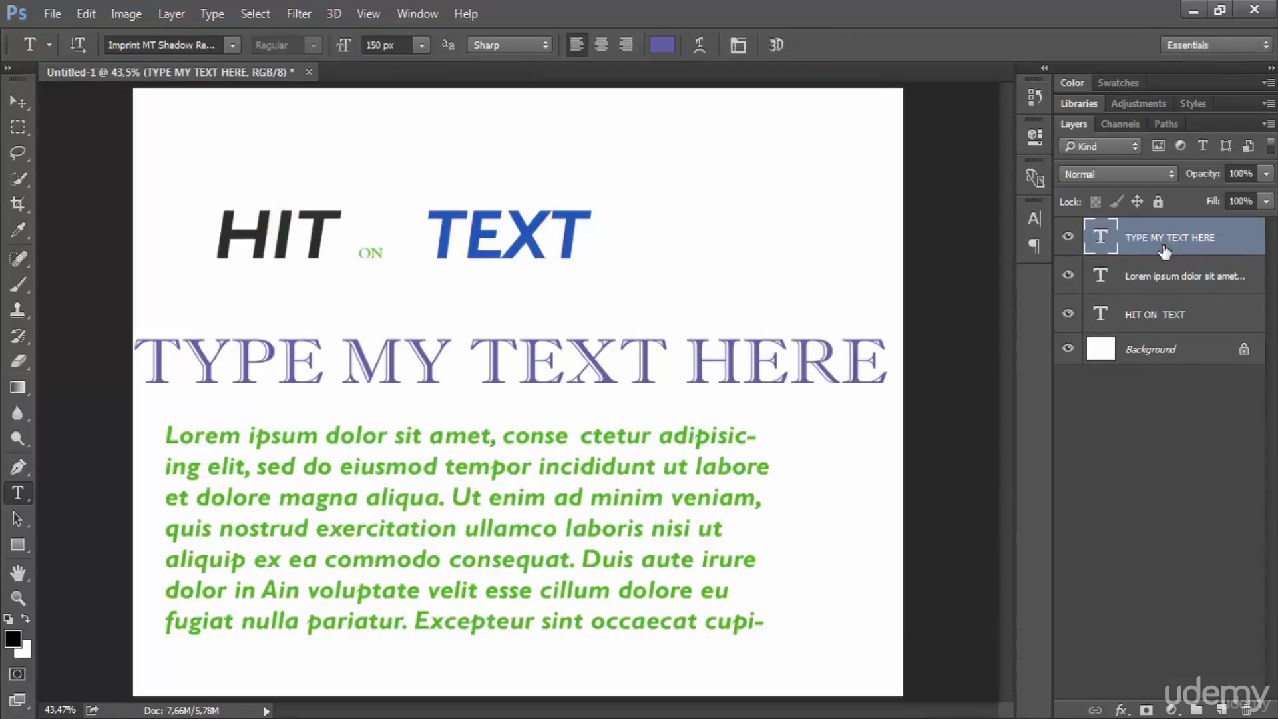